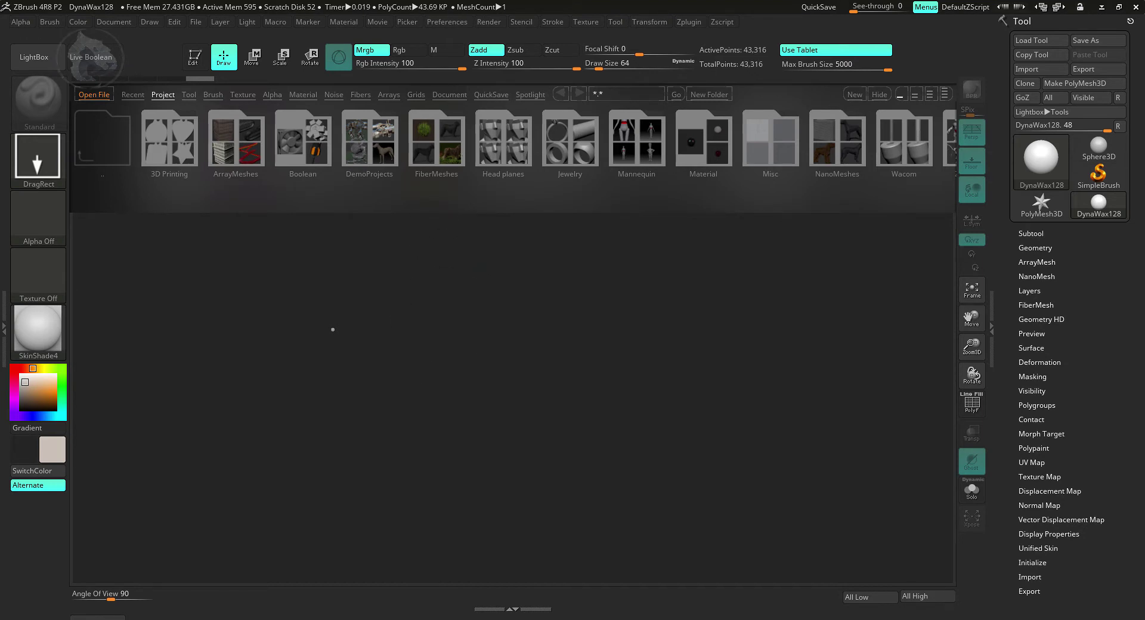
Step: Open the DynaWax128.ZPR project from the LightBox project library without saving changes to the current project
{"action": "scroll", "coordinate": [411, 158], "scroll_direction": "down", "scroll_amount": 5}
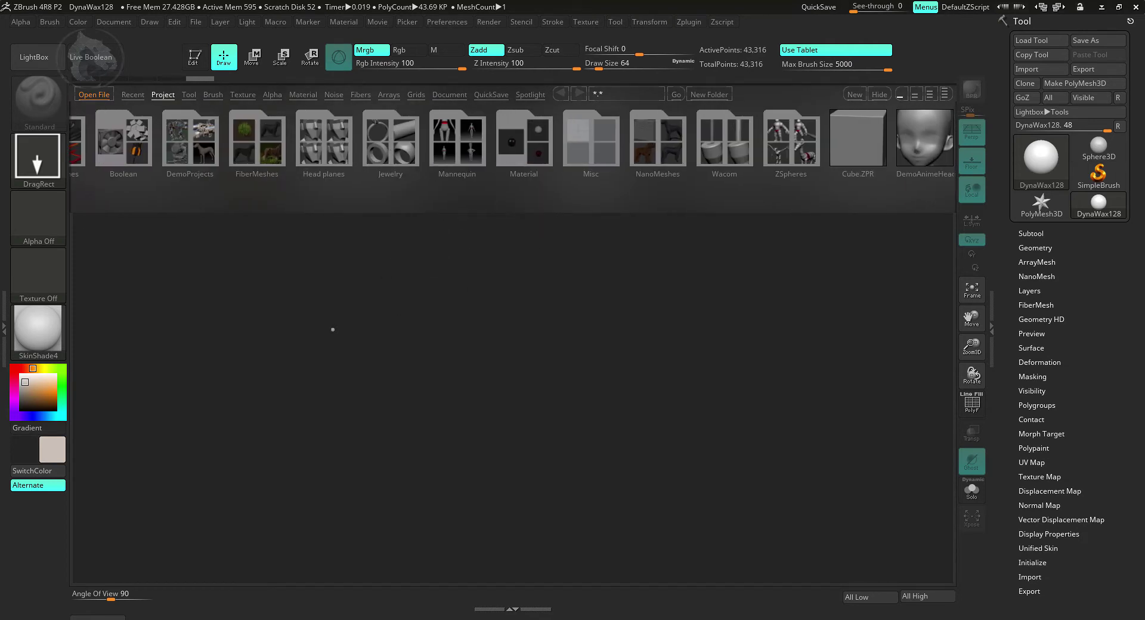
{"action": "left_click", "coordinate": [494, 160]}
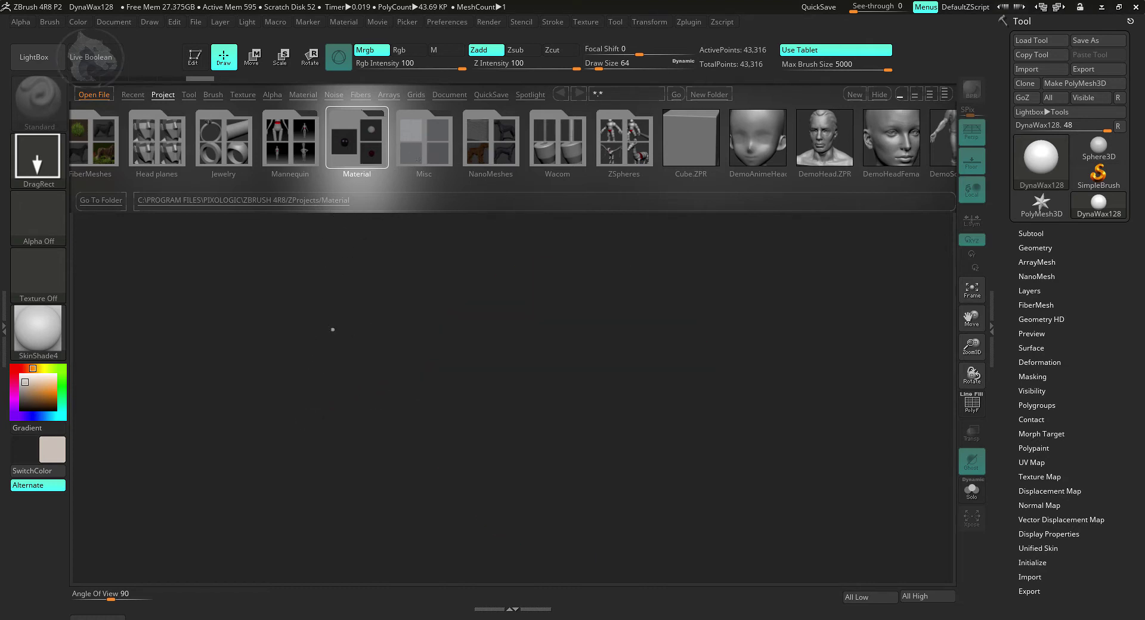
{"action": "left_click_drag", "start_coordinate": [457, 158], "coordinate": [400, 156]}
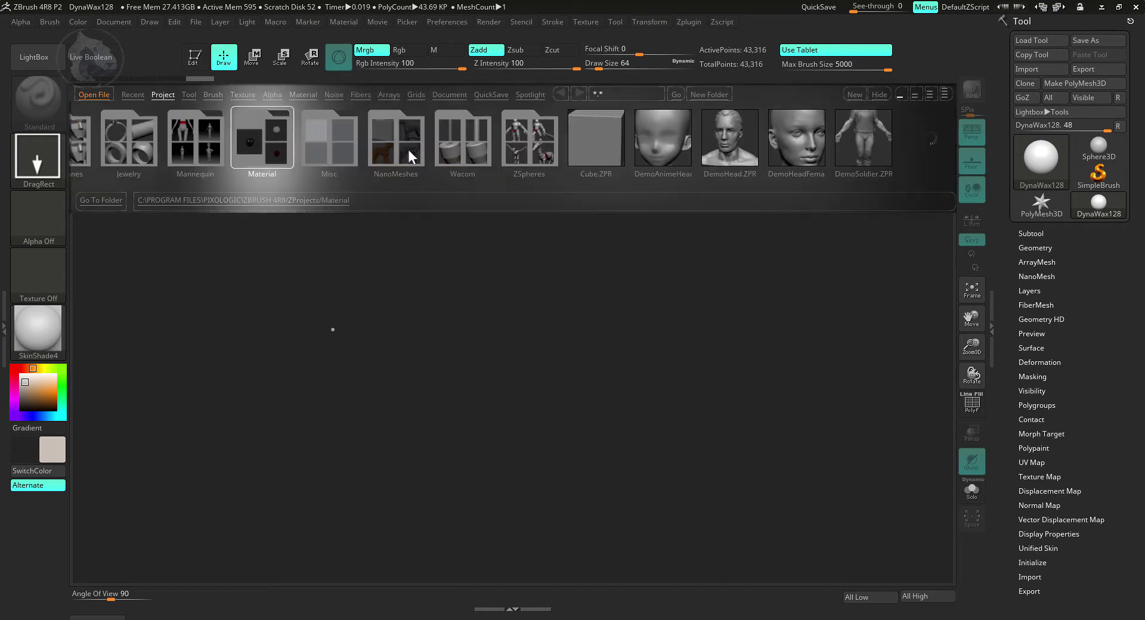
{"action": "left_click_drag", "start_coordinate": [490, 152], "coordinate": [120, 153]}
{"action": "left_click_drag", "start_coordinate": [447, 153], "coordinate": [101, 152]}
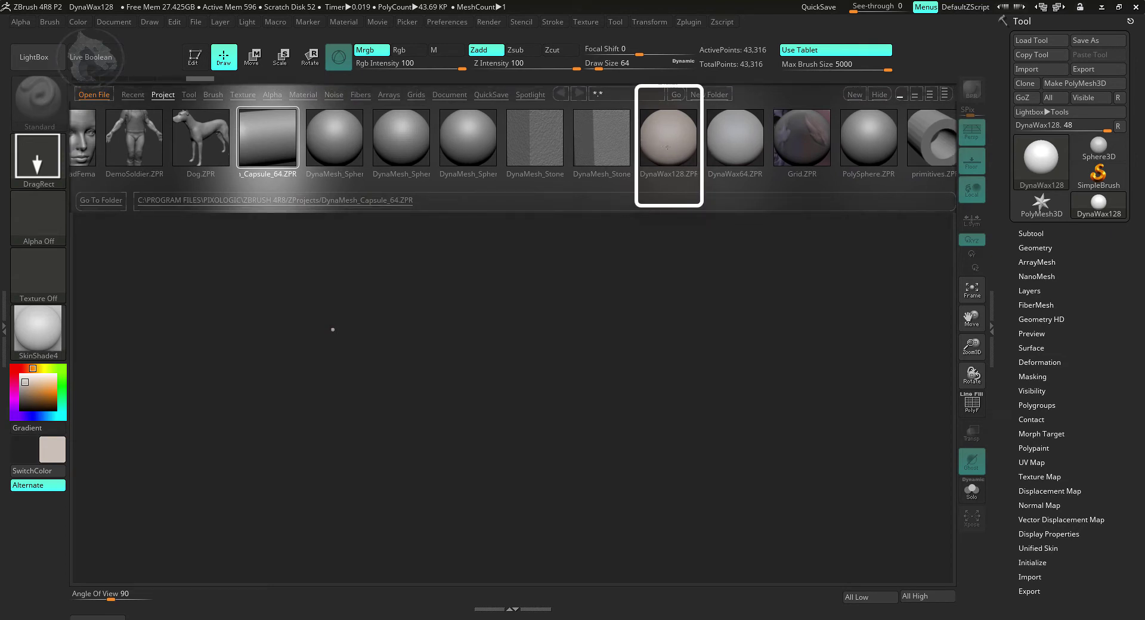
{"action": "double_click", "coordinate": [660, 169]}
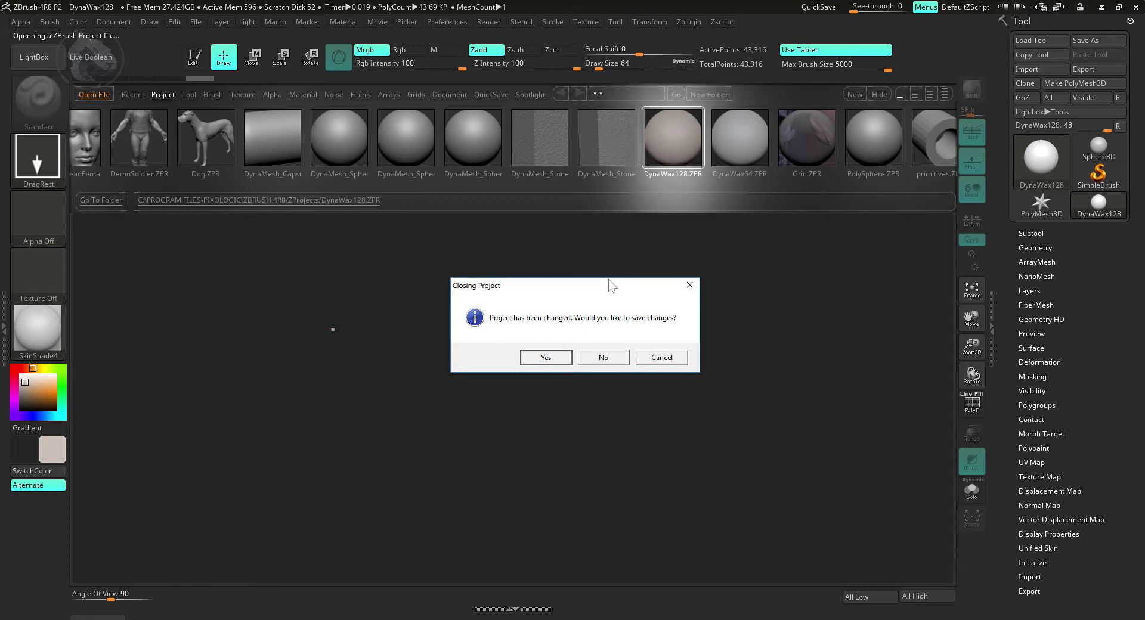
{"action": "left_click", "coordinate": [605, 360]}
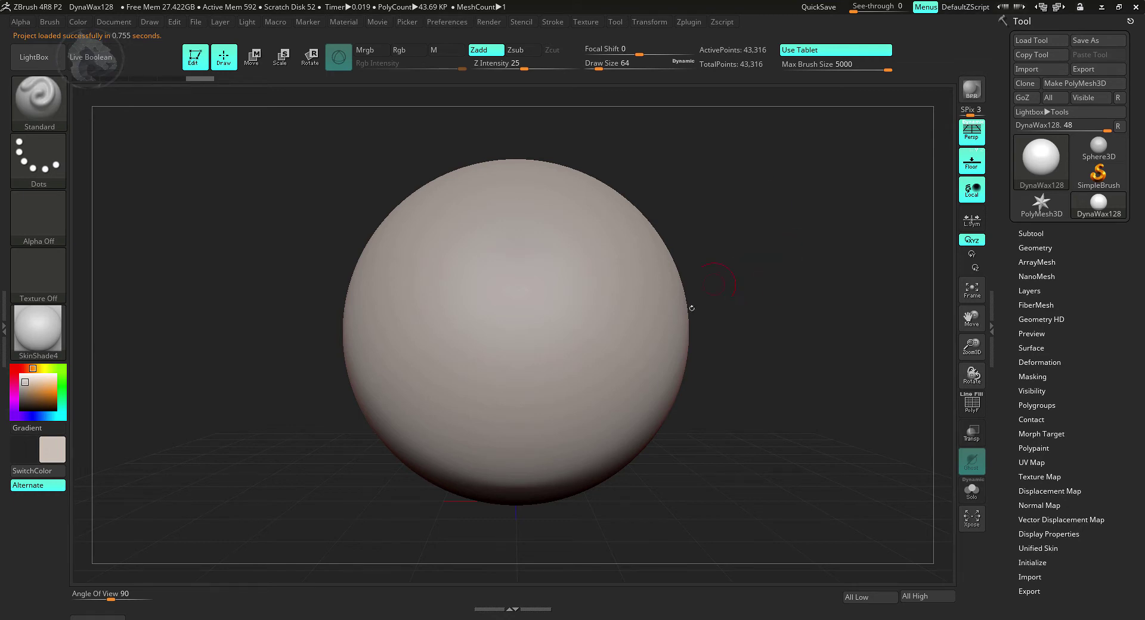
Step: Switch off perspective distortion for the view of the sphere
{"action": "key", "text": "alt"}
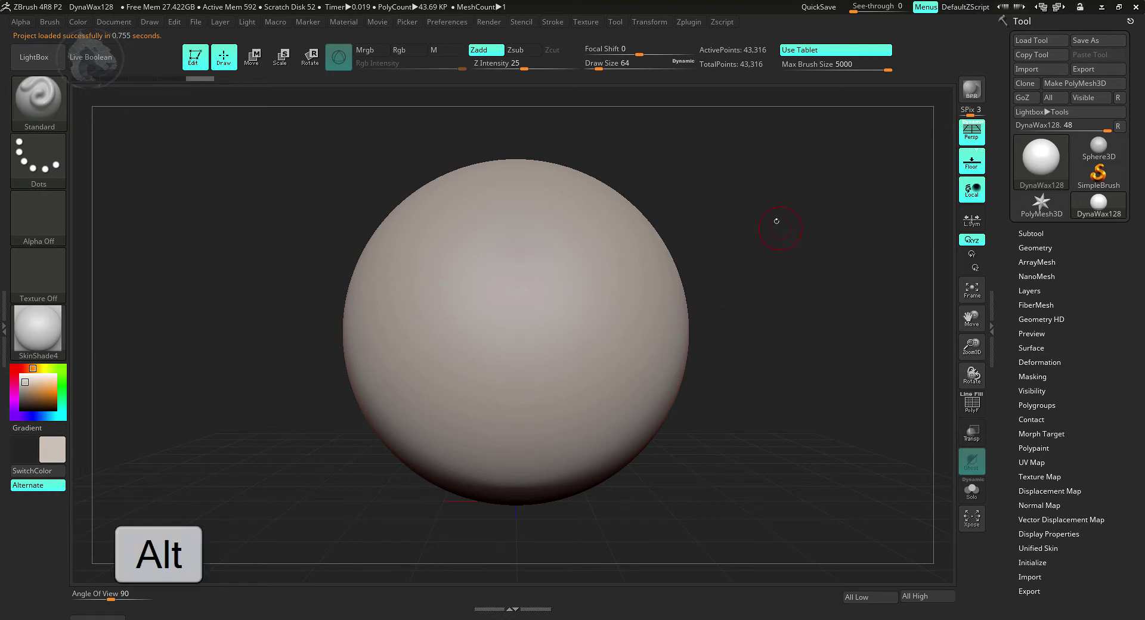
{"action": "left_click_drag", "start_coordinate": [782, 208], "coordinate": [745, 230], "text": "alt"}
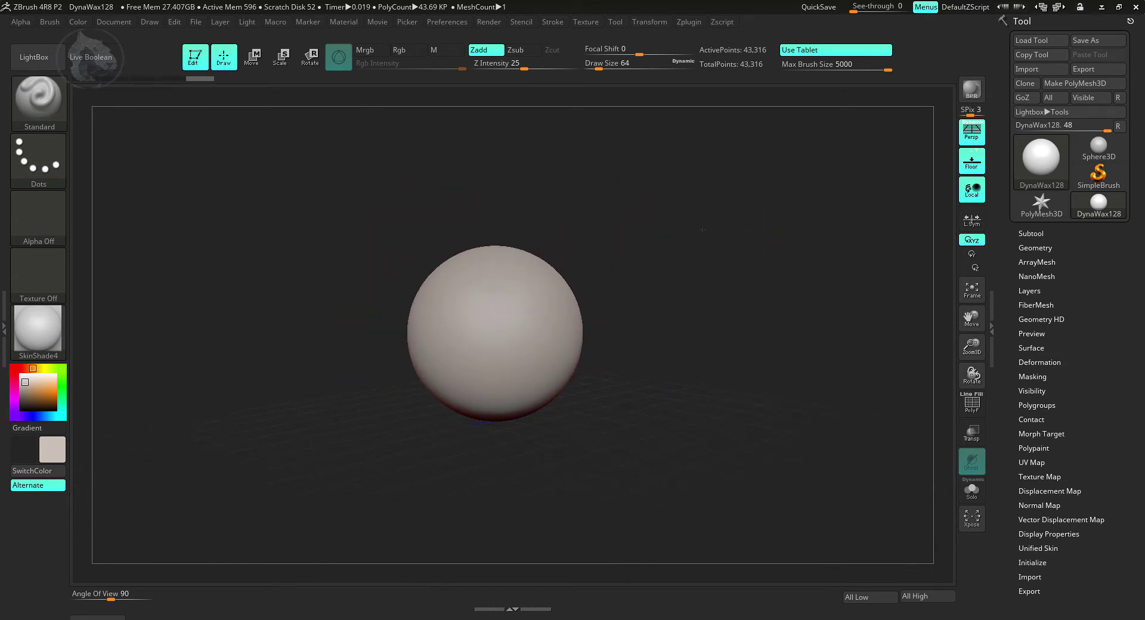
{"action": "left_click_drag", "start_coordinate": [805, 232], "coordinate": [745, 264]}
{"action": "left_click_drag", "start_coordinate": [971, 319], "coordinate": [931, 401]}
{"action": "mouse_move", "coordinate": [798, 320]}
{"action": "left_mouse_down"}
{"action": "mouse_move", "coordinate": [820, 325]}
{"action": "mouse_move", "coordinate": [805, 292]}
{"action": "mouse_move", "coordinate": [798, 322]}
{"action": "left_mouse_up"}
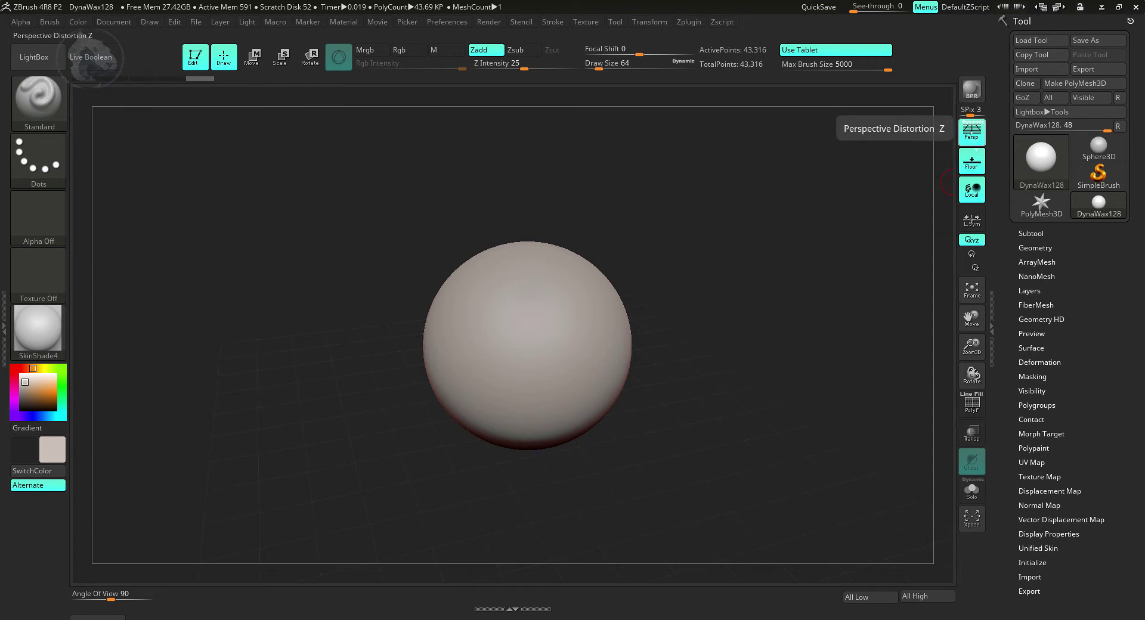
{"action": "left_click", "coordinate": [975, 136]}
{"action": "left_click", "coordinate": [975, 137]}
{"action": "left_click", "coordinate": [975, 137]}
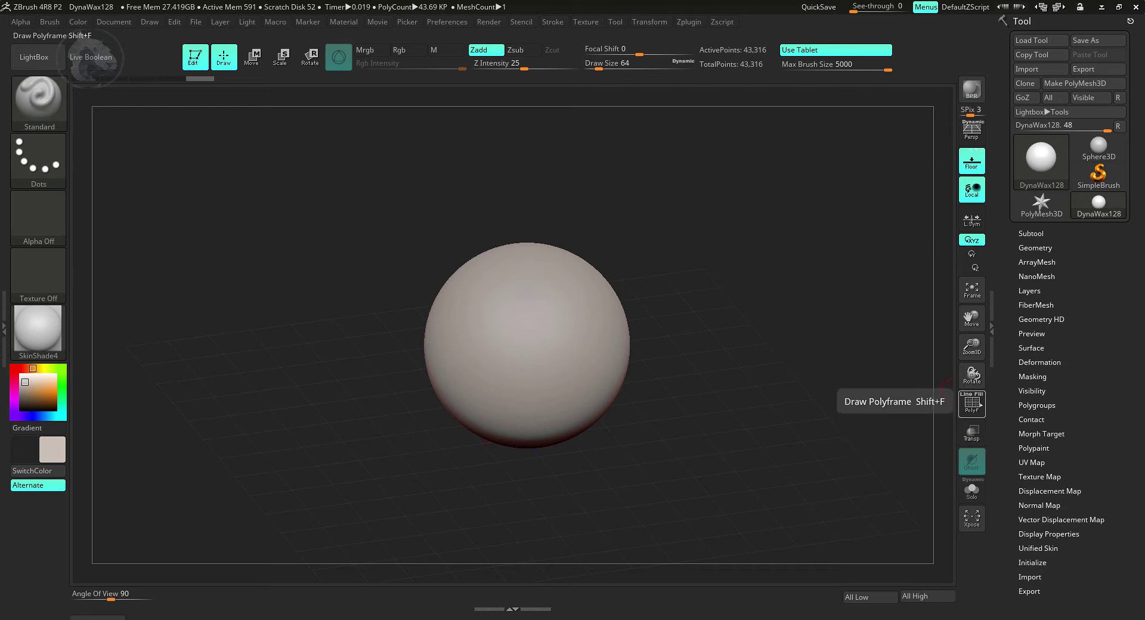
Step: Display the polyframe on the sphere to inspect its mesh, and hide it again
{"action": "left_click", "coordinate": [971, 403]}
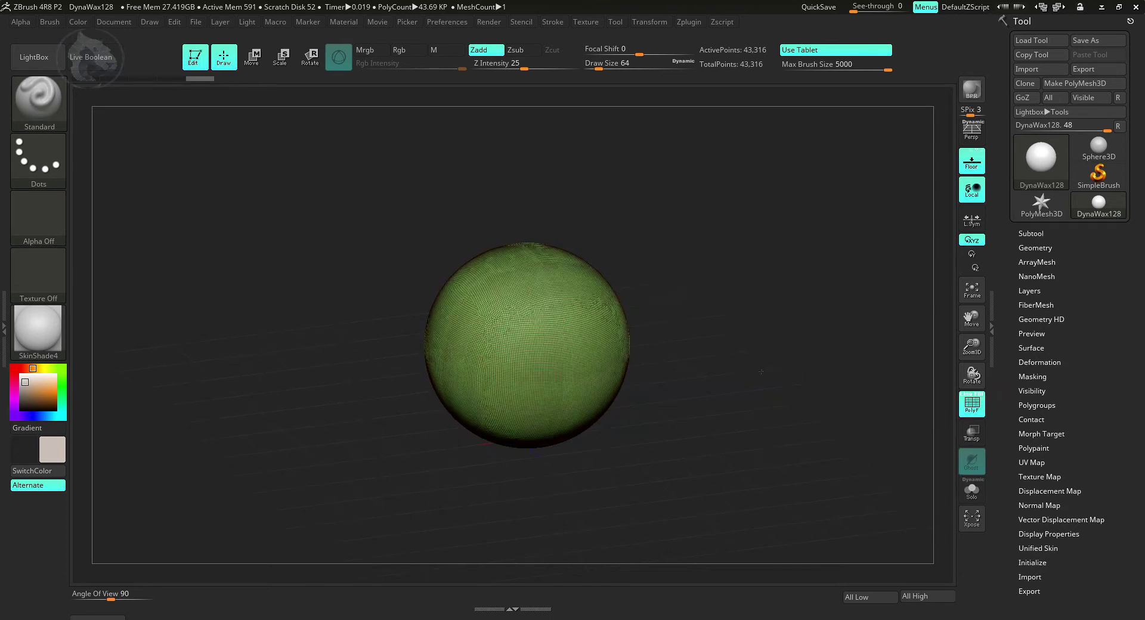
{"action": "left_click_drag", "start_coordinate": [785, 374], "coordinate": [765, 377]}
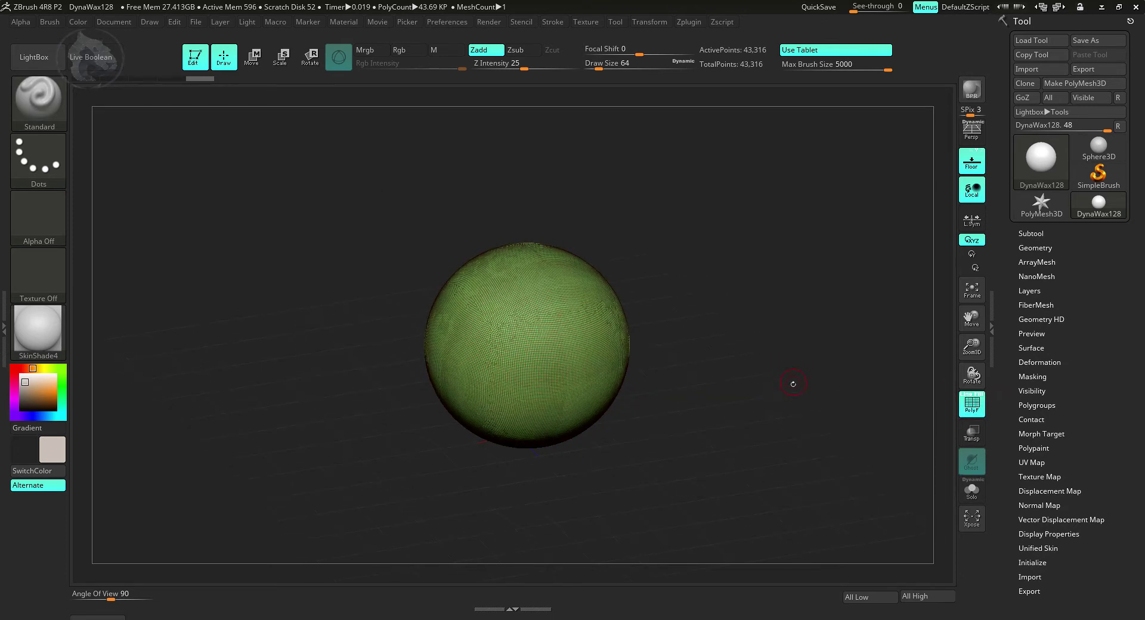
{"action": "key", "text": "shift+f"}
{"action": "key", "text": "shift+f"}
{"action": "key", "text": "shift+f"}
{"action": "key", "text": "shift+f"}
{"action": "key", "text": "shift+f"}
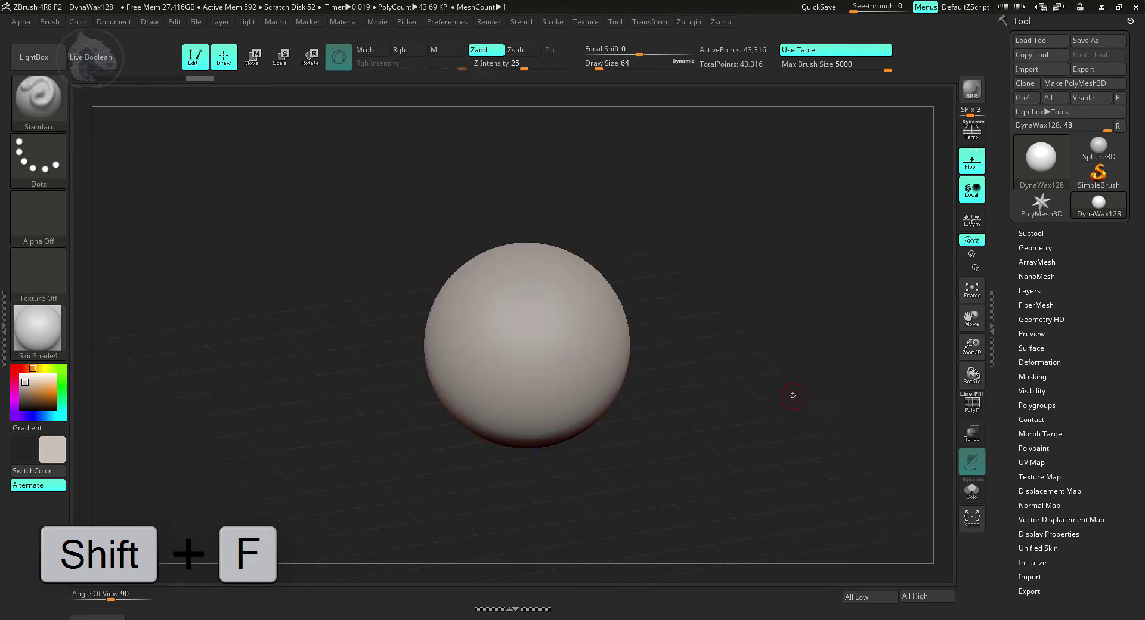
Step: Turn perspective distortion back on and snap the sphere to a straight front view
{"action": "key", "text": "p"}
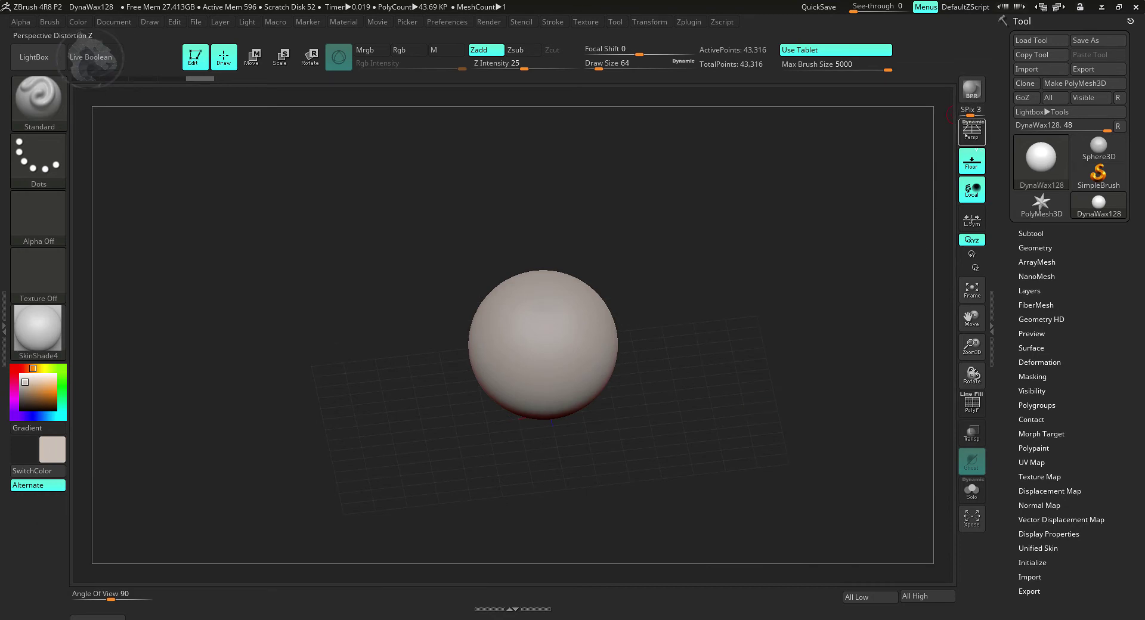
{"action": "left_click", "coordinate": [969, 132]}
{"action": "left_click_drag", "start_coordinate": [774, 363], "coordinate": [744, 374]}
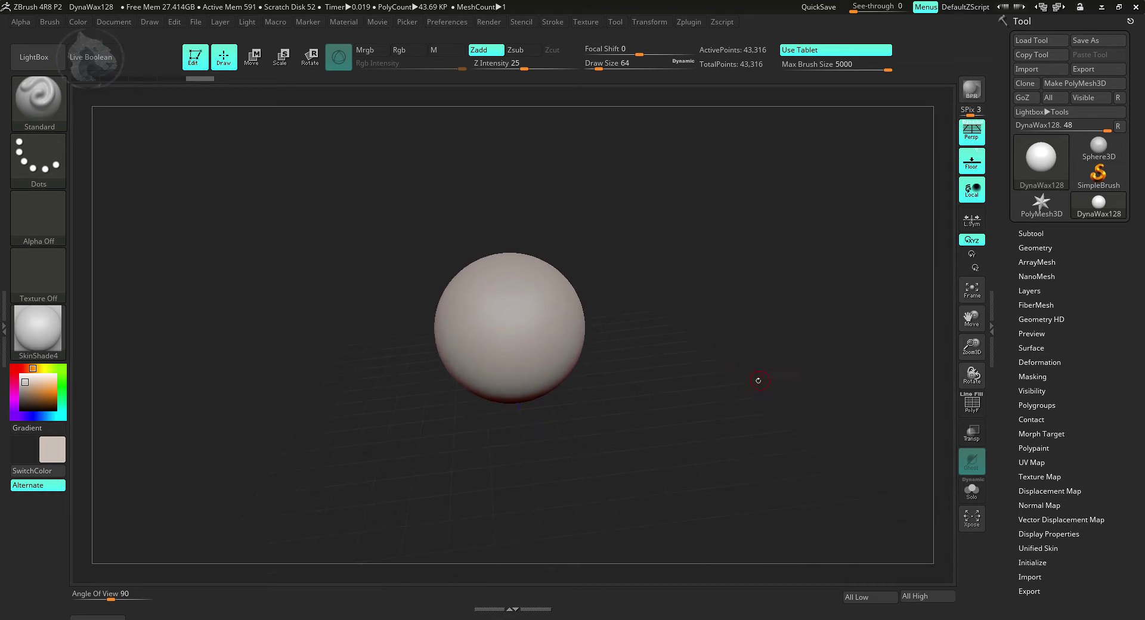
{"action": "left_click_drag", "start_coordinate": [761, 275], "coordinate": [772, 344], "text": "alt"}
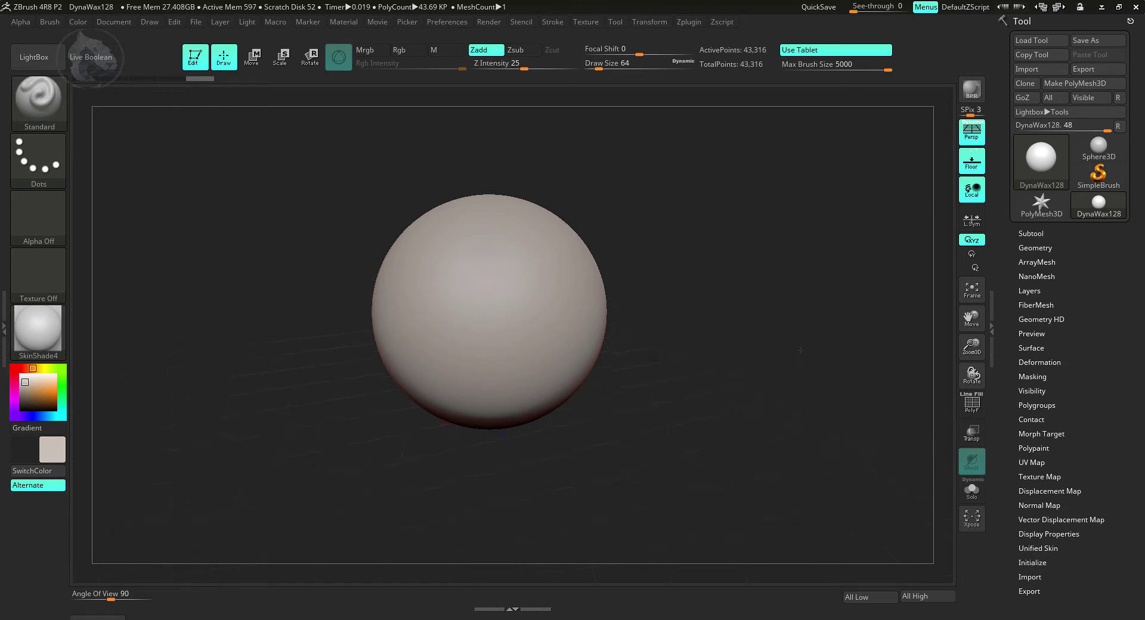
{"action": "key", "text": "shift"}
{"action": "left_click_drag", "start_coordinate": [759, 356], "coordinate": [720, 373], "text": "shift"}
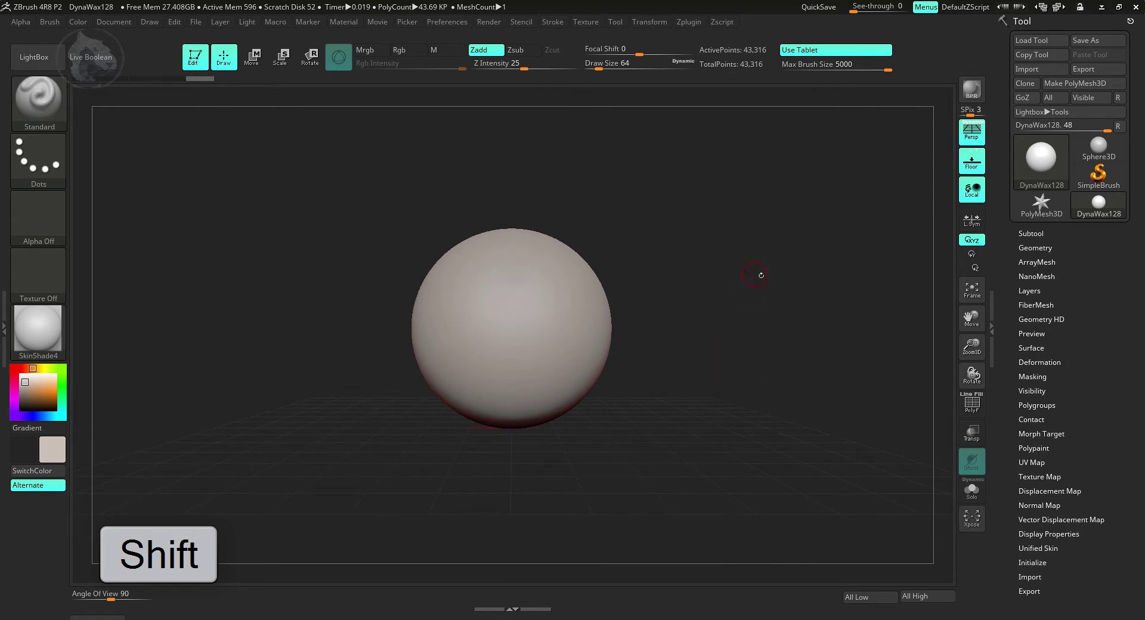
{"action": "mouse_move", "coordinate": [759, 273]}
{"action": "left_mouse_down"}
{"action": "mouse_move", "coordinate": [736, 270]}
{"action": "mouse_move", "coordinate": [738, 258]}
{"action": "left_mouse_up"}
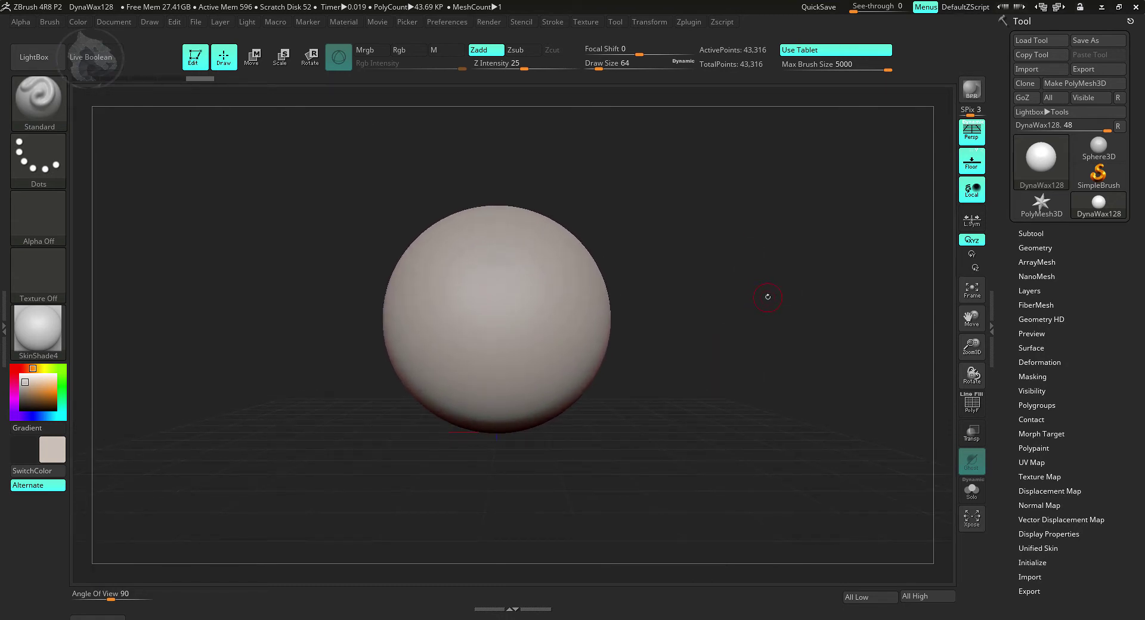
Step: Choose the Move Topological brush from the sculpting brushes starting with M
{"action": "key", "text": "b"}
{"action": "key", "text": "b"}
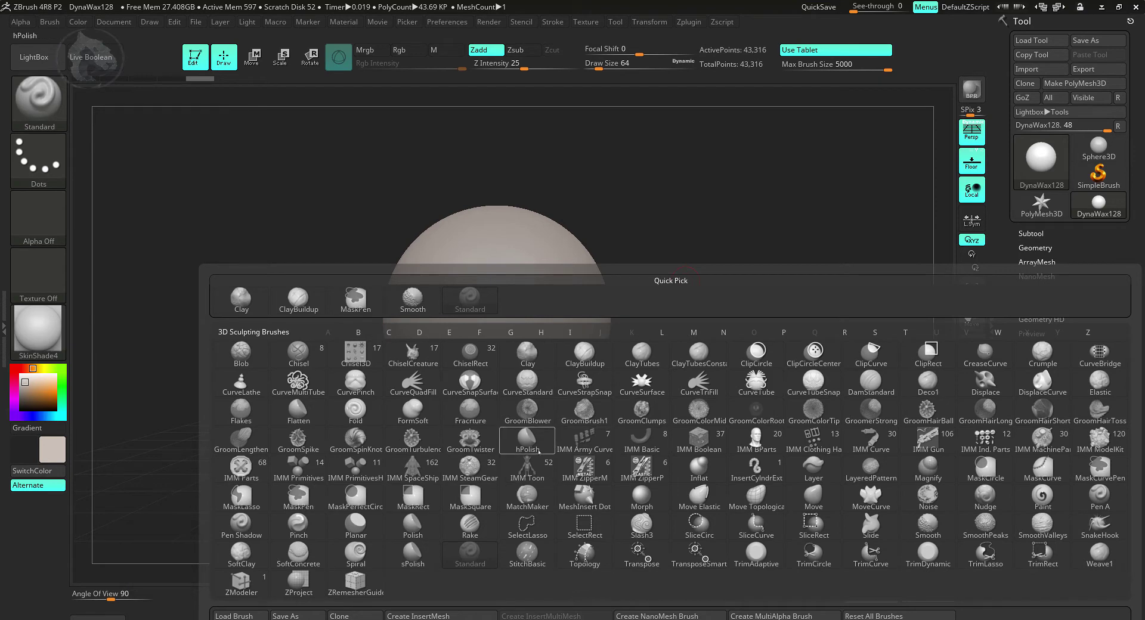
{"action": "mouse_move", "coordinate": [505, 449]}
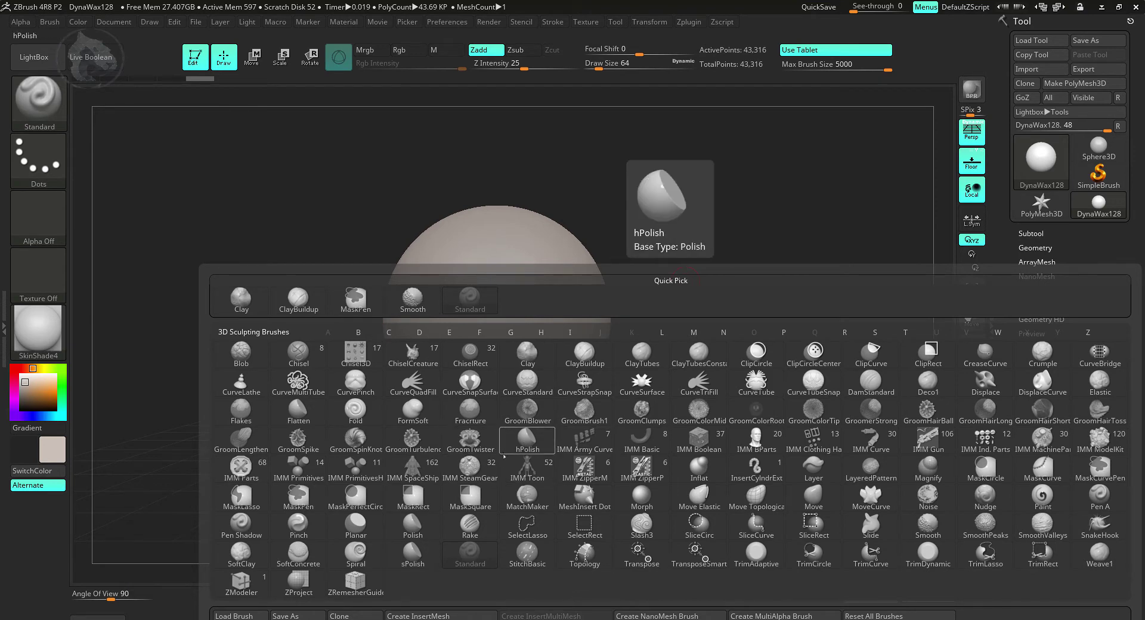
{"action": "key", "text": "m"}
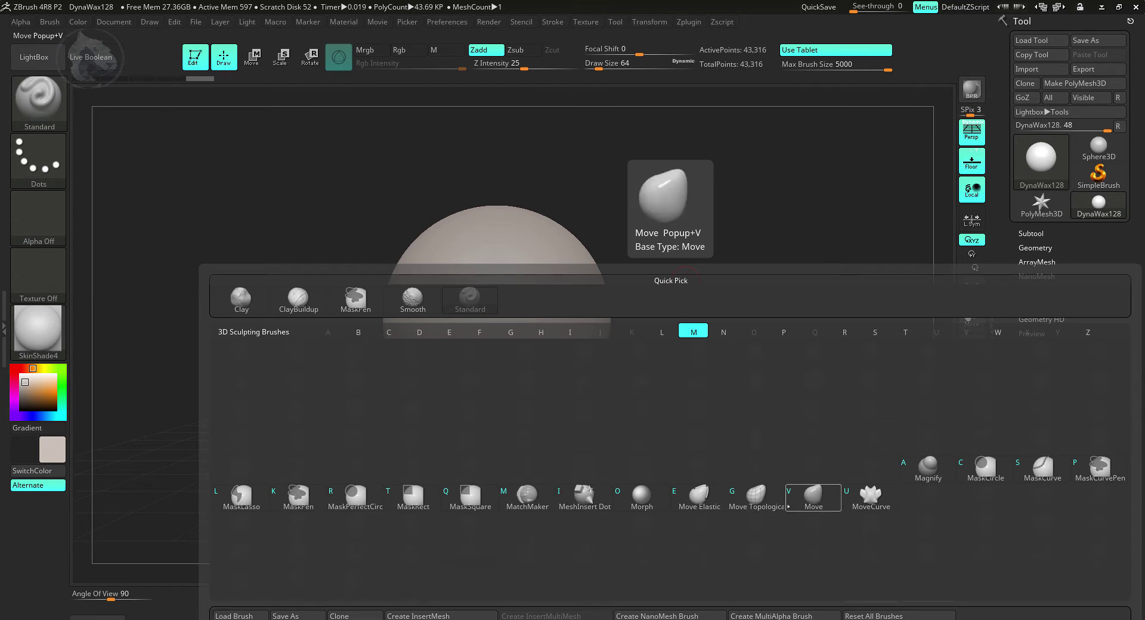
{"action": "left_click", "coordinate": [755, 498]}
{"action": "left_click_drag", "start_coordinate": [682, 391], "coordinate": [641, 395]}
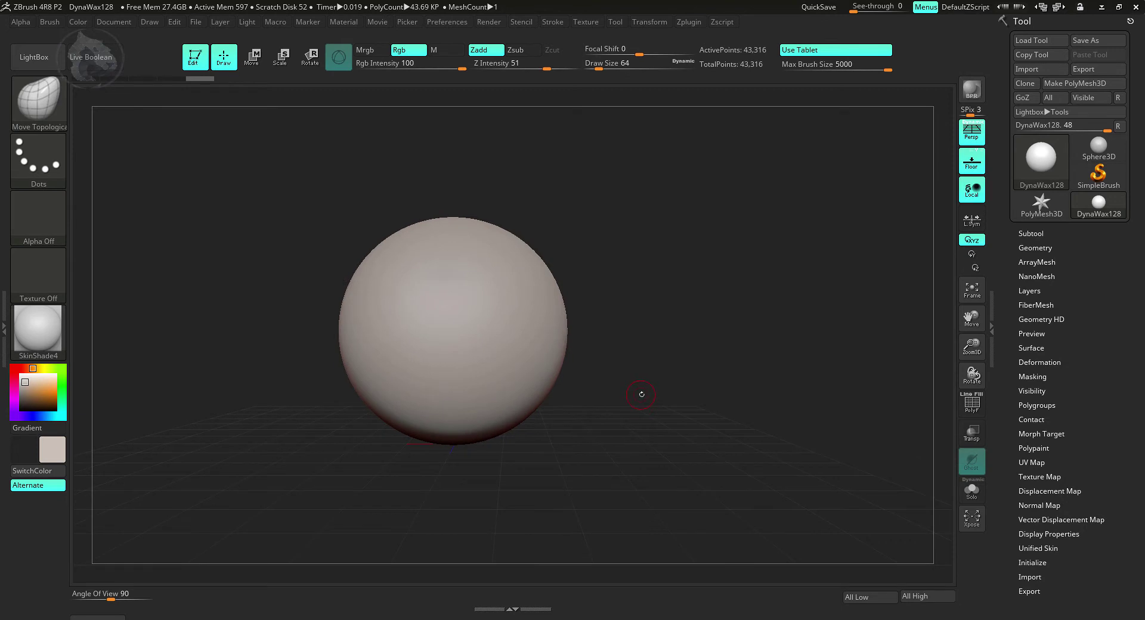
Step: Set the brush's draw size to 519 and make sure X symmetry is active
{"action": "key", "text": "space"}
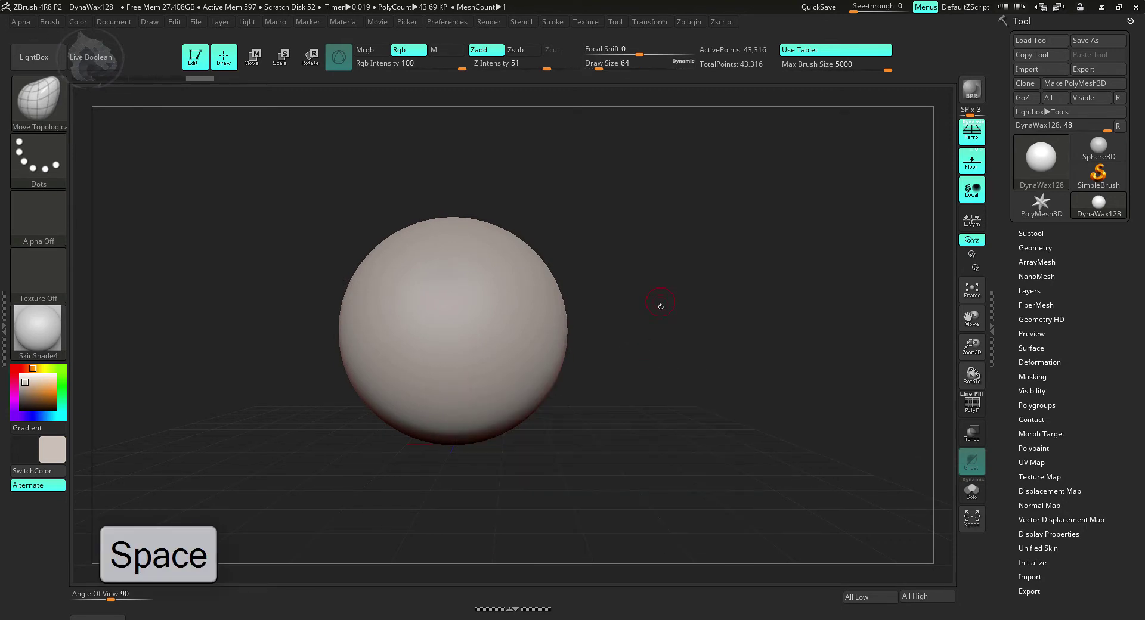
{"action": "left_click_drag", "start_coordinate": [659, 340], "coordinate": [667, 348]}
{"action": "key", "text": "s"}
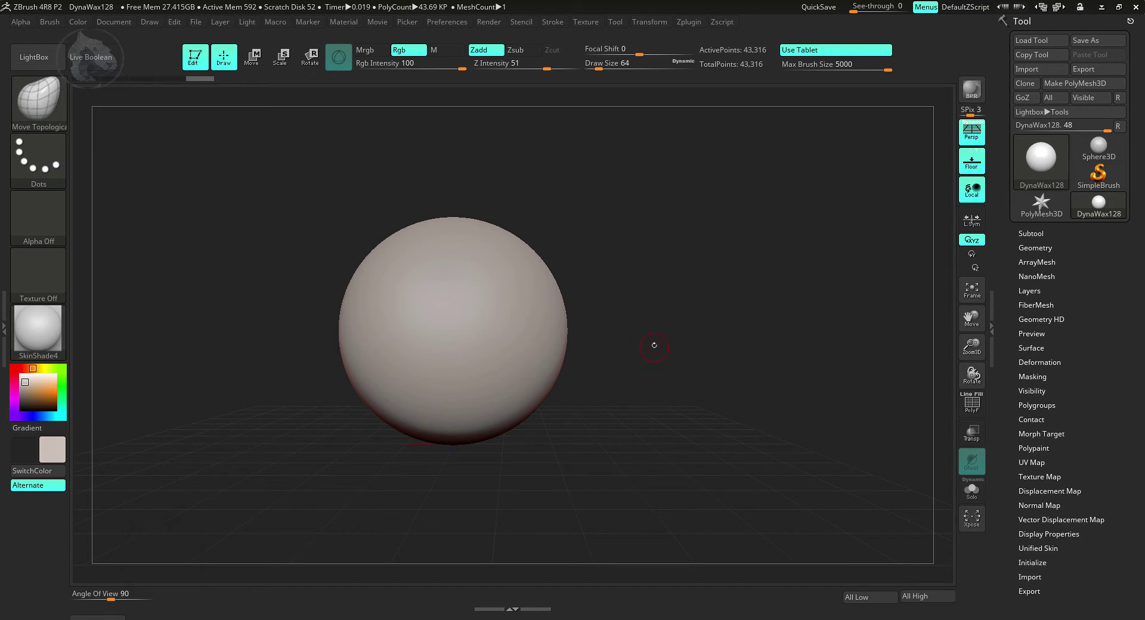
{"action": "key", "text": "space"}
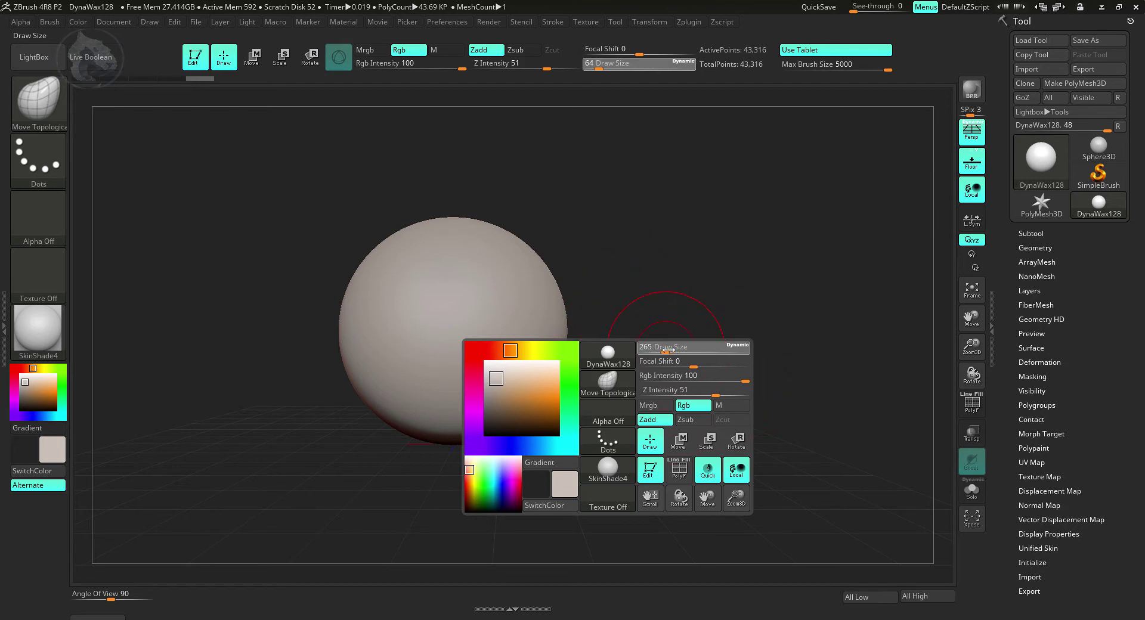
{"action": "left_click_drag", "start_coordinate": [669, 350], "coordinate": [677, 350]}
{"action": "left_click_drag", "start_coordinate": [672, 349], "coordinate": [670, 349]}
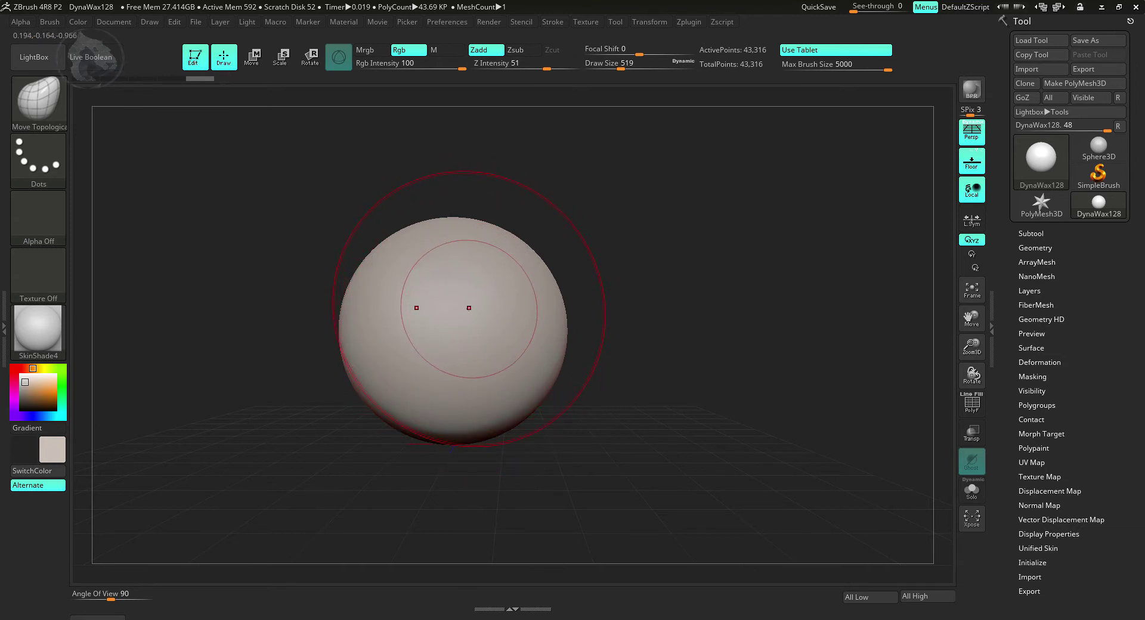
{"action": "key", "text": "x"}
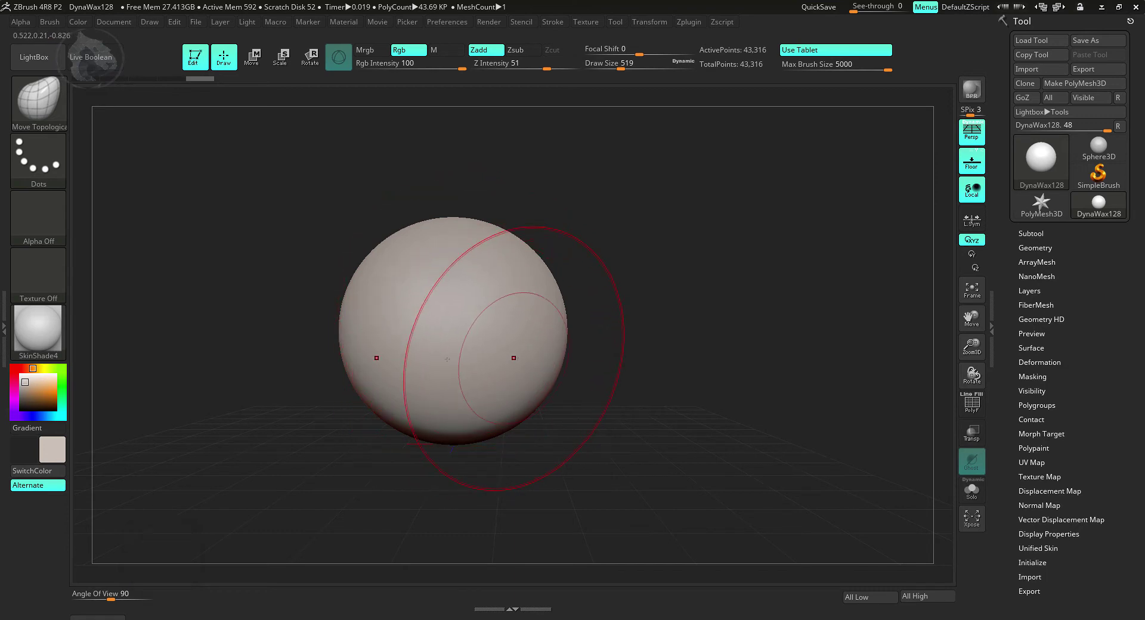
Step: Pull the bottom of the sphere downward with Move Topological to form a tapered jaw and chin
{"action": "left_click_drag", "start_coordinate": [643, 324], "coordinate": [638, 270], "text": "alt"}
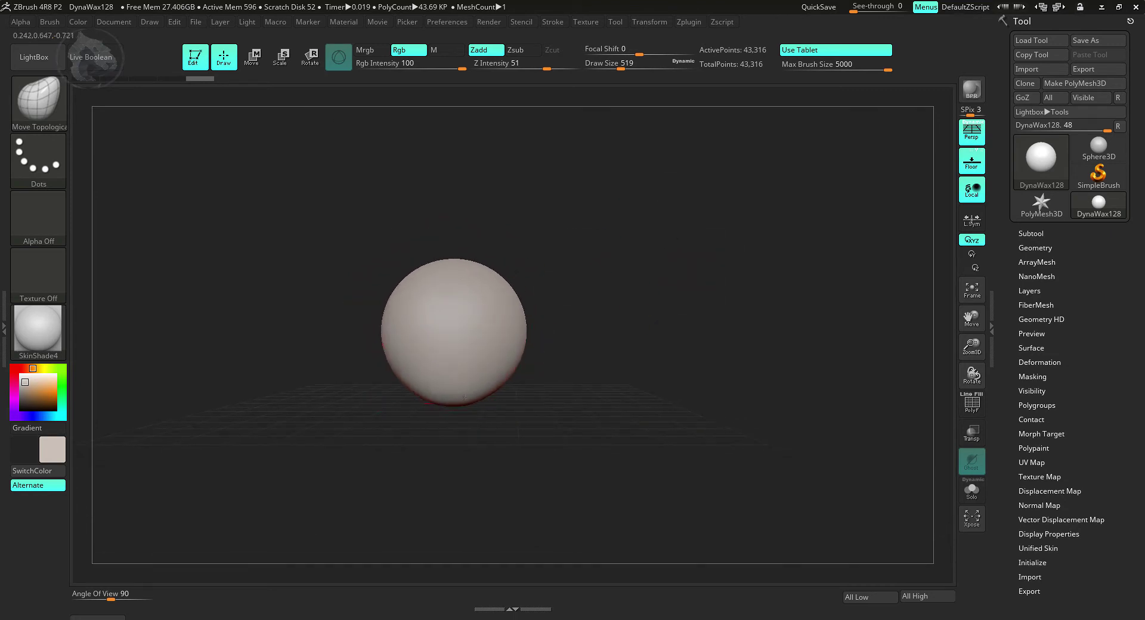
{"action": "mouse_move", "coordinate": [464, 467]}
{"action": "left_mouse_down"}
{"action": "mouse_move", "coordinate": [465, 490]}
{"action": "mouse_move", "coordinate": [598, 424]}
{"action": "left_mouse_up"}
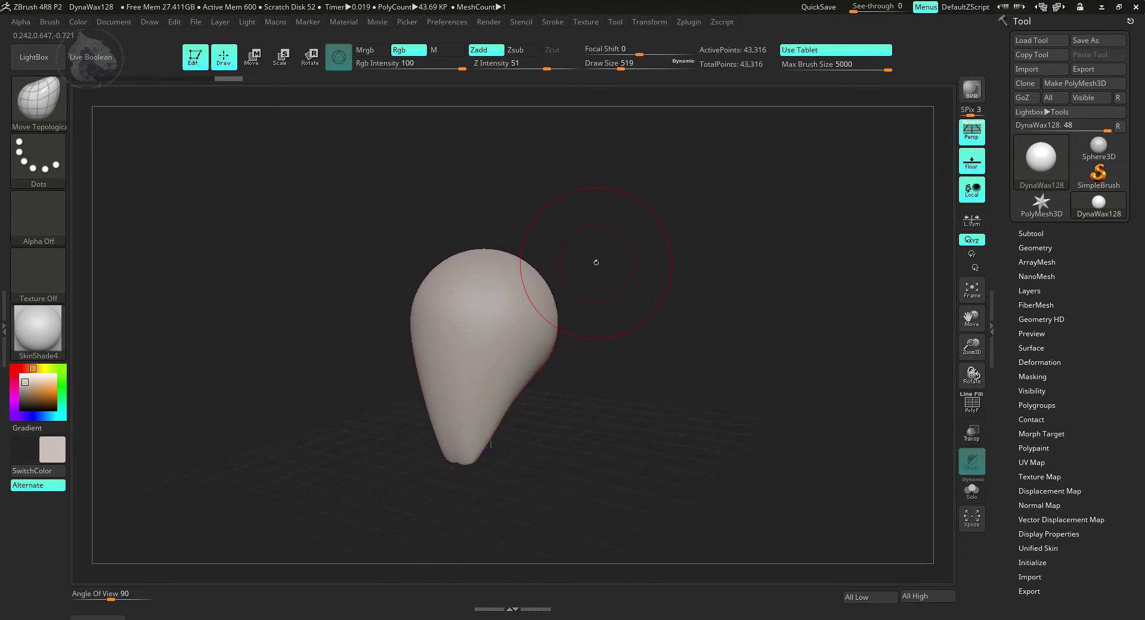
{"action": "left_click_drag", "start_coordinate": [606, 240], "coordinate": [627, 227], "text": "alt"}
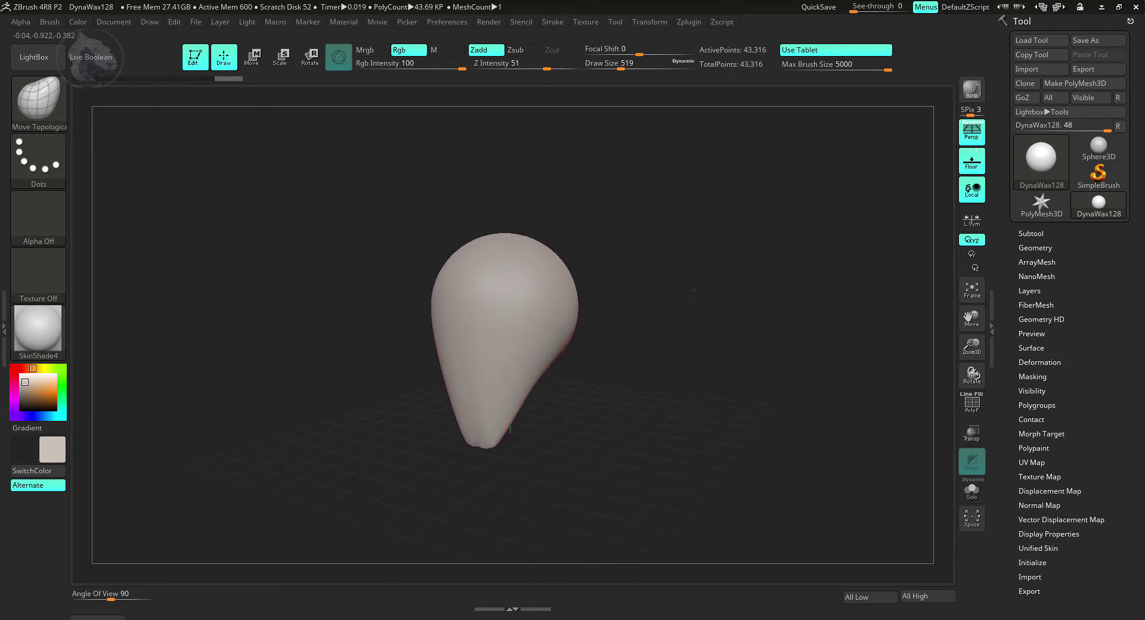
{"action": "mouse_move", "coordinate": [647, 272]}
{"action": "left_mouse_down", "text": "shift"}
{"action": "mouse_move", "coordinate": [688, 289]}
{"action": "mouse_move", "coordinate": [656, 354]}
{"action": "mouse_move", "coordinate": [604, 388]}
{"action": "mouse_move", "coordinate": [650, 420]}
{"action": "mouse_move", "coordinate": [590, 409]}
{"action": "left_mouse_up", "text": "shift"}
{"action": "mouse_move", "coordinate": [461, 469]}
{"action": "left_mouse_down"}
{"action": "mouse_move", "coordinate": [477, 465]}
{"action": "mouse_move", "coordinate": [454, 406]}
{"action": "left_mouse_up"}
Step: Push the sides of the head inward symmetrically and shape the back of the skull with Move Topological
{"action": "left_click_drag", "start_coordinate": [678, 215], "coordinate": [697, 307]}
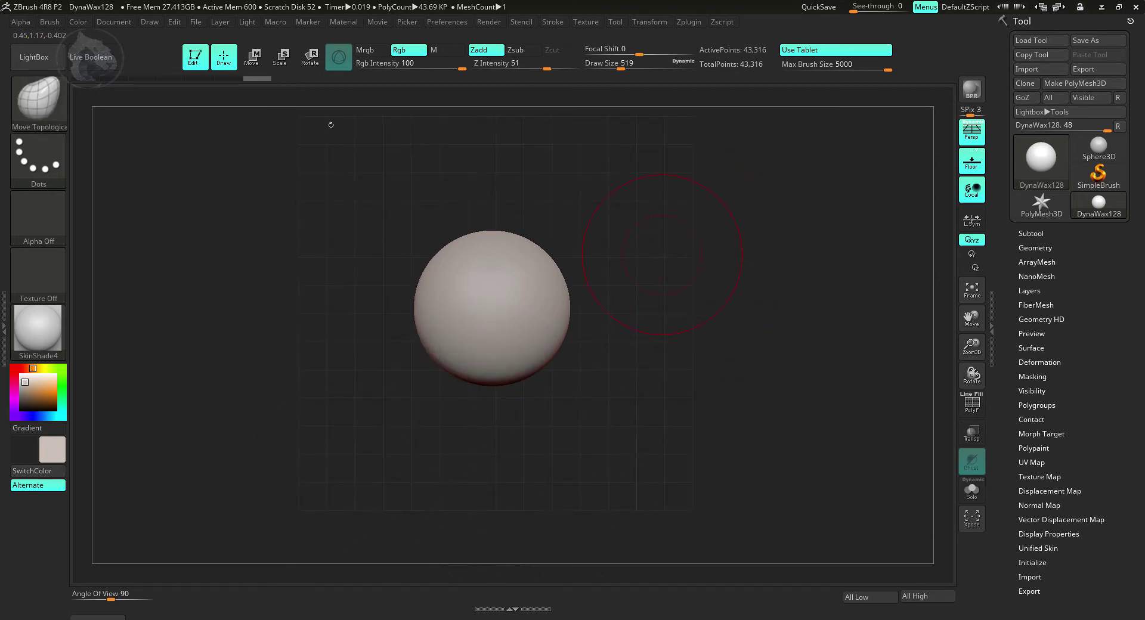
{"action": "left_click_drag", "start_coordinate": [659, 248], "coordinate": [644, 228]}
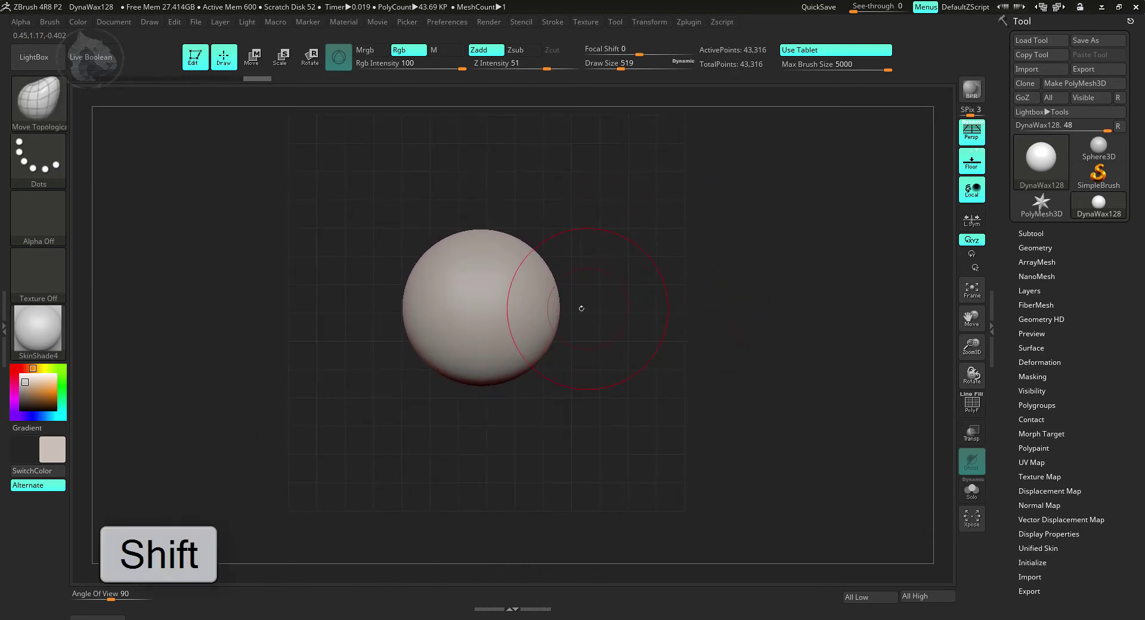
{"action": "left_click_drag", "start_coordinate": [562, 309], "coordinate": [526, 299], "text": "shift"}
{"action": "mouse_move", "coordinate": [604, 379]}
{"action": "left_mouse_down", "text": "shift"}
{"action": "mouse_move", "coordinate": [554, 315]}
{"action": "mouse_move", "coordinate": [526, 322]}
{"action": "left_mouse_up", "text": "shift"}
{"action": "left_click_drag", "start_coordinate": [662, 345], "coordinate": [513, 341], "text": "shift"}
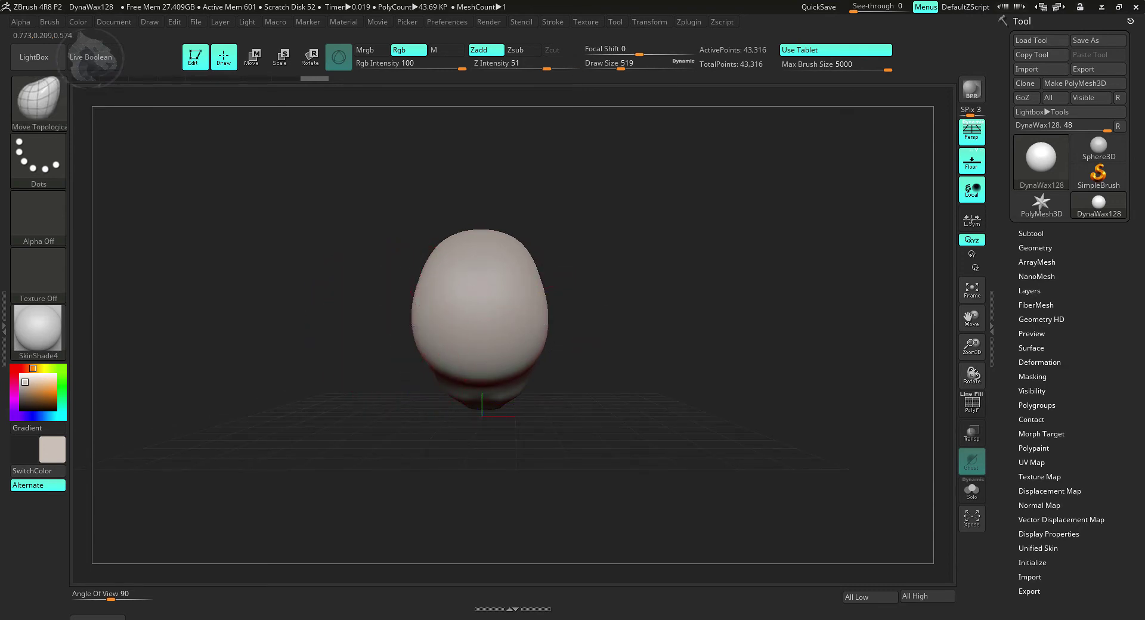
{"action": "mouse_move", "coordinate": [409, 326]}
{"action": "left_mouse_down"}
{"action": "mouse_move", "coordinate": [567, 411]}
{"action": "mouse_move", "coordinate": [564, 391]}
{"action": "left_mouse_up"}
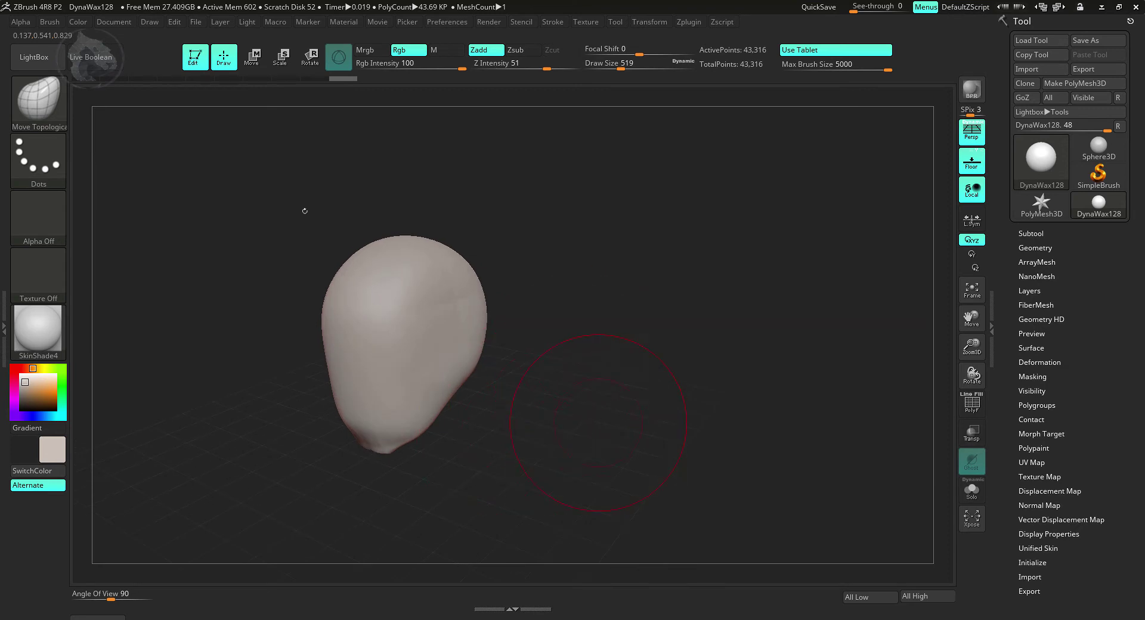
Step: Reduce the brush's draw size to 239 for smaller adjustments to the head
{"action": "mouse_move", "coordinate": [246, 200]}
{"action": "left_mouse_down", "text": "alt"}
{"action": "mouse_move", "coordinate": [286, 184]}
{"action": "mouse_move", "coordinate": [304, 158]}
{"action": "left_mouse_up", "text": "alt"}
{"action": "key", "text": "space"}
{"action": "left_click_drag", "start_coordinate": [553, 359], "coordinate": [544, 357]}
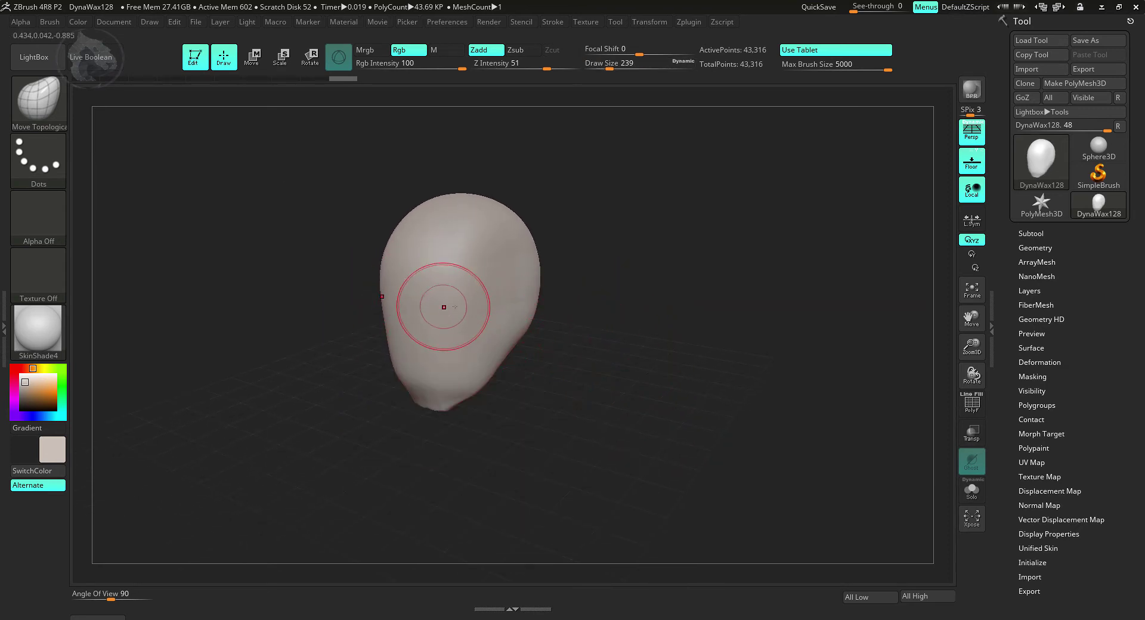
Step: Push in the eye sockets symmetrically on the front of the head with Move Topological
{"action": "key", "text": "alt"}
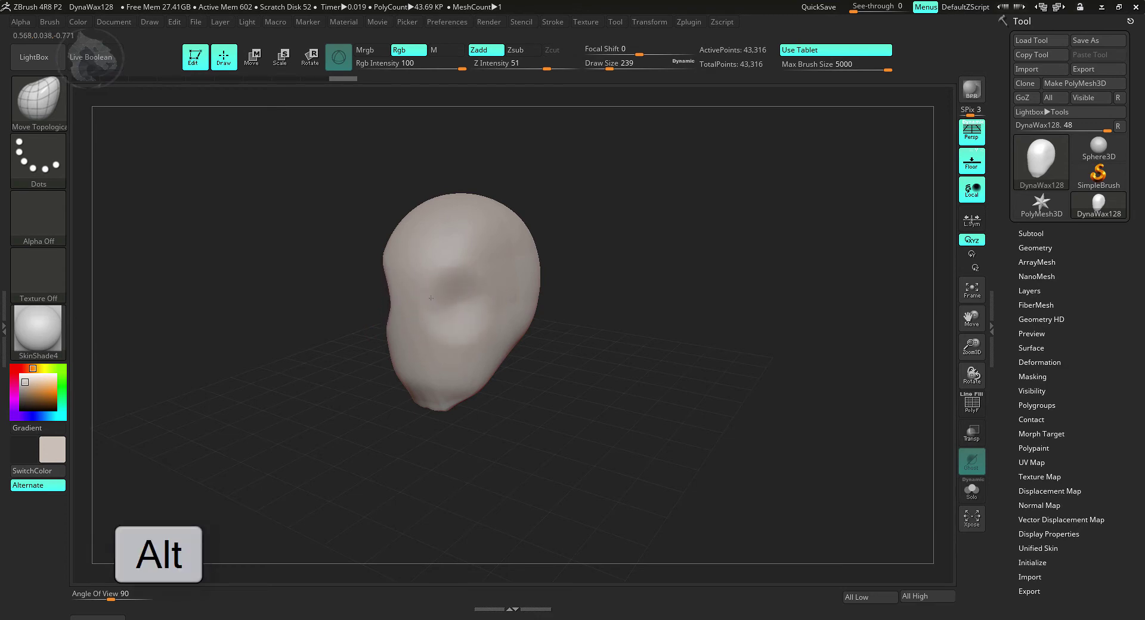
{"action": "left_click_drag", "start_coordinate": [427, 295], "coordinate": [426, 296], "text": "alt"}
{"action": "mouse_move", "coordinate": [555, 424]}
{"action": "left_mouse_down"}
{"action": "mouse_move", "coordinate": [644, 405]}
{"action": "mouse_move", "coordinate": [540, 396]}
{"action": "mouse_move", "coordinate": [571, 394]}
{"action": "mouse_move", "coordinate": [614, 419]}
{"action": "mouse_move", "coordinate": [589, 398]}
{"action": "mouse_move", "coordinate": [623, 368]}
{"action": "left_mouse_up"}
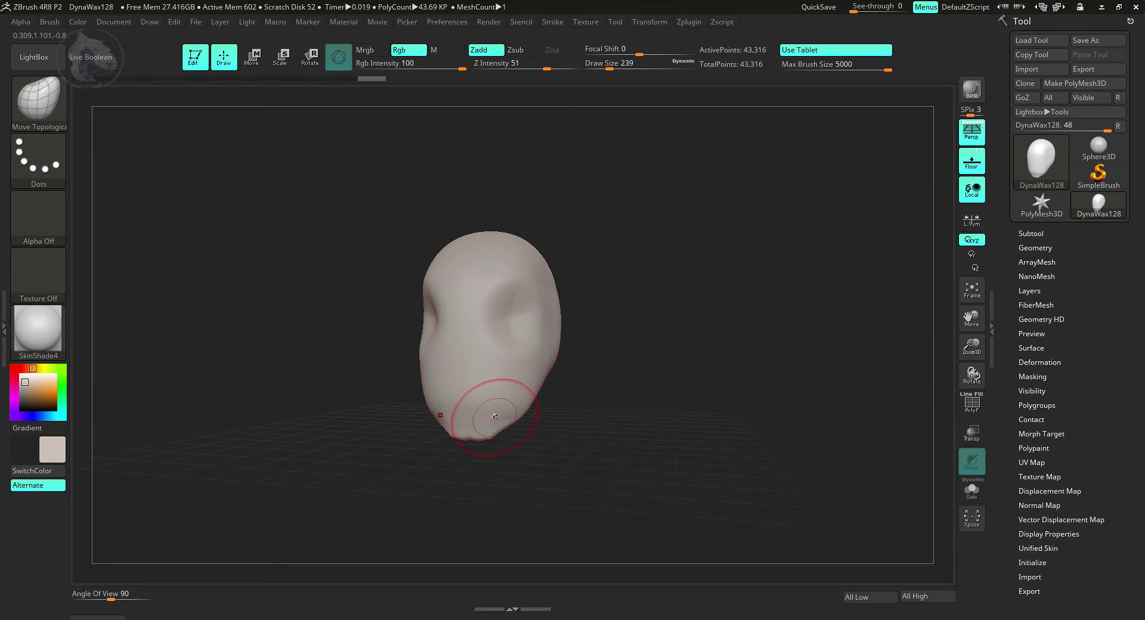
{"action": "mouse_move", "coordinate": [638, 396]}
{"action": "left_mouse_down"}
{"action": "mouse_move", "coordinate": [622, 422]}
{"action": "mouse_move", "coordinate": [597, 379]}
{"action": "mouse_move", "coordinate": [615, 420]}
{"action": "left_mouse_up"}
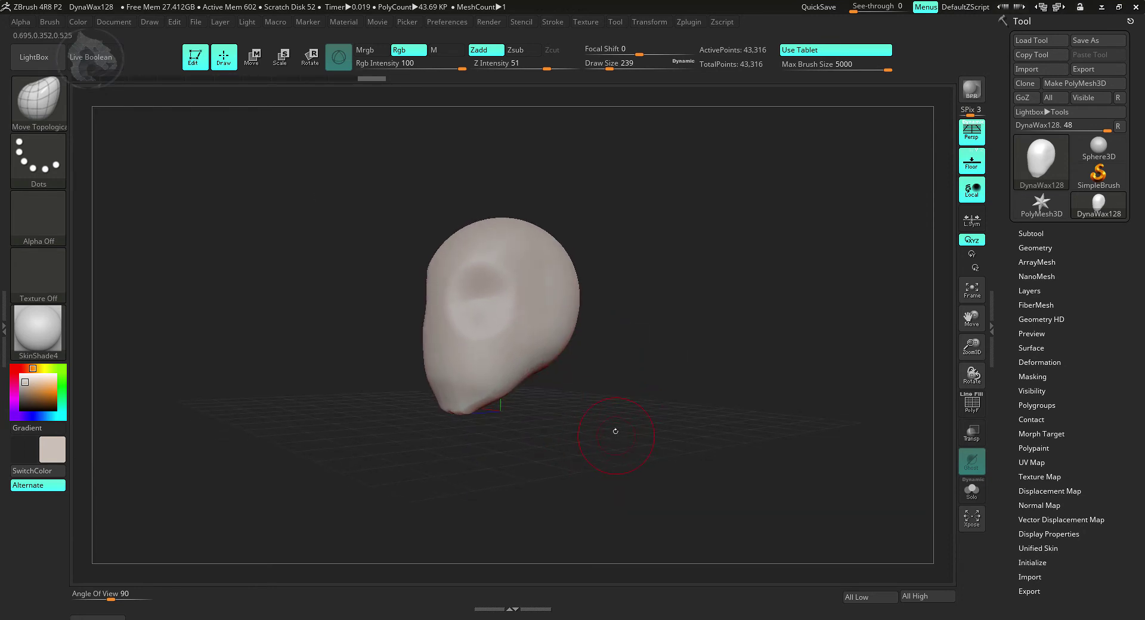
Step: Switch to the ClayBuildup brush and build up a V-shaped brow ridge and the main planes of the face
{"action": "key", "text": "b"}
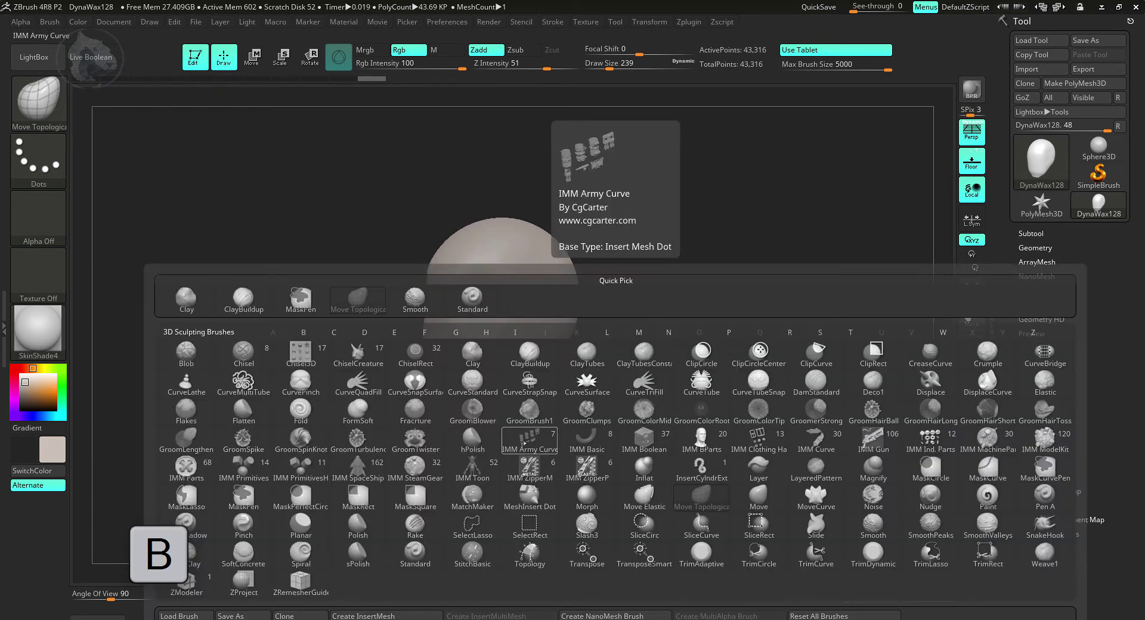
{"action": "key", "text": "c"}
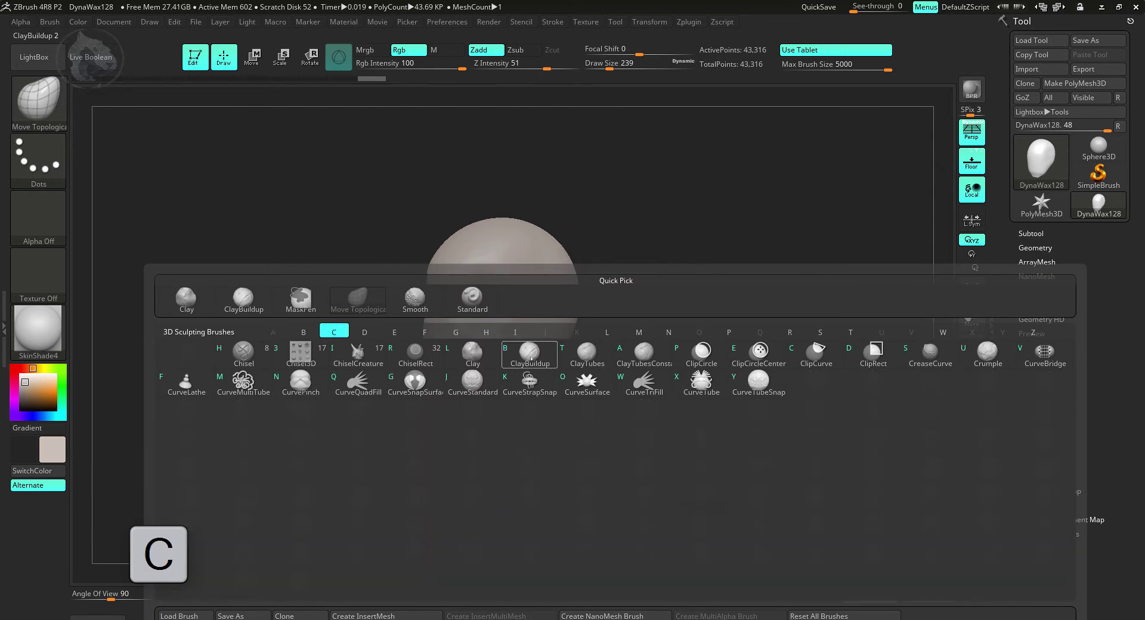
{"action": "left_click", "coordinate": [534, 360]}
{"action": "mouse_move", "coordinate": [544, 387]}
{"action": "left_mouse_down"}
{"action": "mouse_move", "coordinate": [579, 384]}
{"action": "mouse_move", "coordinate": [496, 401]}
{"action": "left_mouse_up"}
{"action": "mouse_move", "coordinate": [551, 346]}
{"action": "left_mouse_down"}
{"action": "mouse_move", "coordinate": [479, 362]}
{"action": "mouse_move", "coordinate": [510, 381]}
{"action": "mouse_move", "coordinate": [497, 403]}
{"action": "left_mouse_up"}
{"action": "left_click_drag", "start_coordinate": [514, 401], "coordinate": [574, 360], "text": "alt"}
{"action": "mouse_move", "coordinate": [488, 277]}
{"action": "left_mouse_down"}
{"action": "mouse_move", "coordinate": [532, 261]}
{"action": "mouse_move", "coordinate": [495, 279]}
{"action": "left_mouse_up"}
{"action": "left_click_drag", "start_coordinate": [418, 351], "coordinate": [442, 435]}
{"action": "left_click_drag", "start_coordinate": [465, 269], "coordinate": [506, 301]}
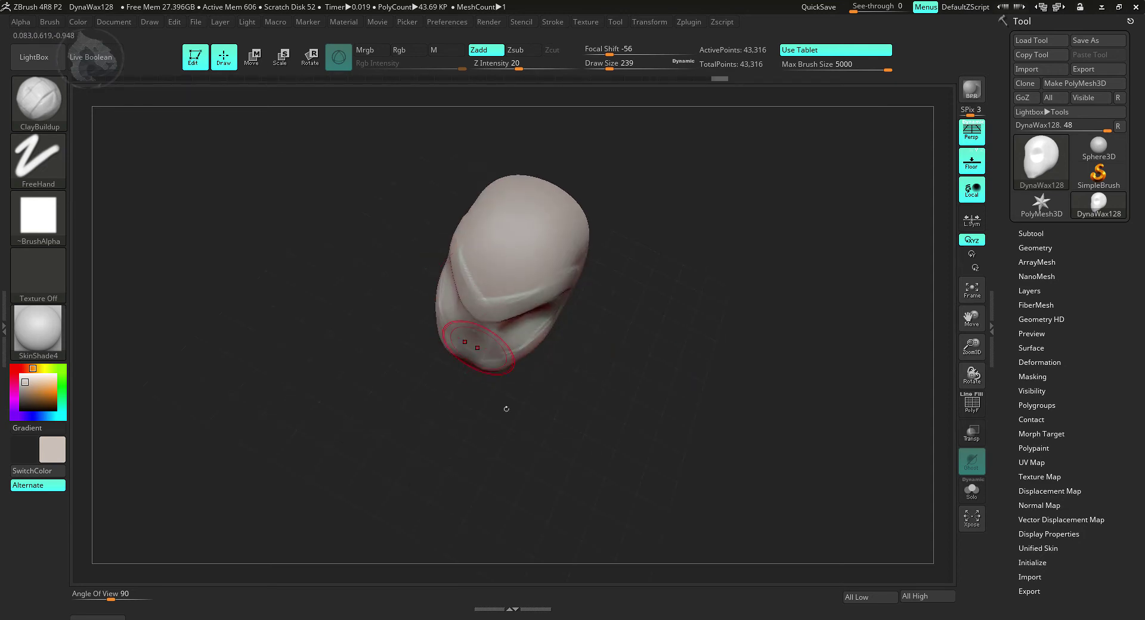
Step: Carve in the cheeks and build up the jawline toward the back of the skull with ClayBuildup
{"action": "mouse_move", "coordinate": [521, 437]}
{"action": "left_mouse_down"}
{"action": "mouse_move", "coordinate": [512, 370]}
{"action": "mouse_move", "coordinate": [570, 353]}
{"action": "left_mouse_up"}
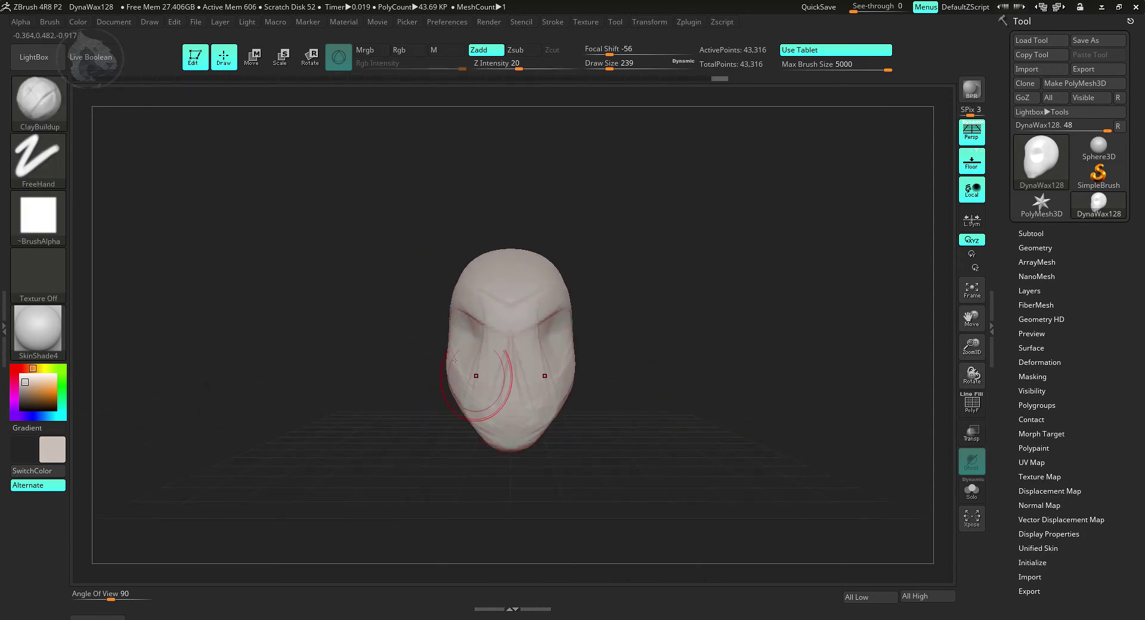
{"action": "mouse_move", "coordinate": [454, 392]}
{"action": "left_mouse_down", "text": "alt"}
{"action": "mouse_move", "coordinate": [473, 427]}
{"action": "mouse_move", "coordinate": [450, 378]}
{"action": "left_mouse_up", "text": "alt"}
{"action": "left_click_drag", "start_coordinate": [437, 464], "coordinate": [471, 425]}
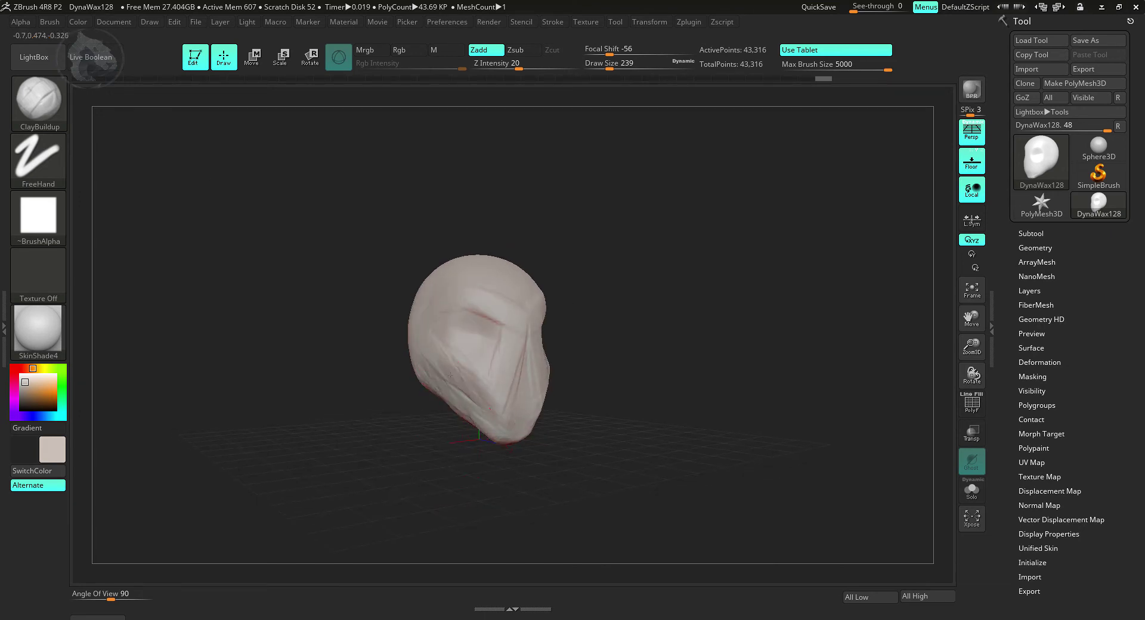
{"action": "left_click_drag", "start_coordinate": [434, 353], "coordinate": [484, 425]}
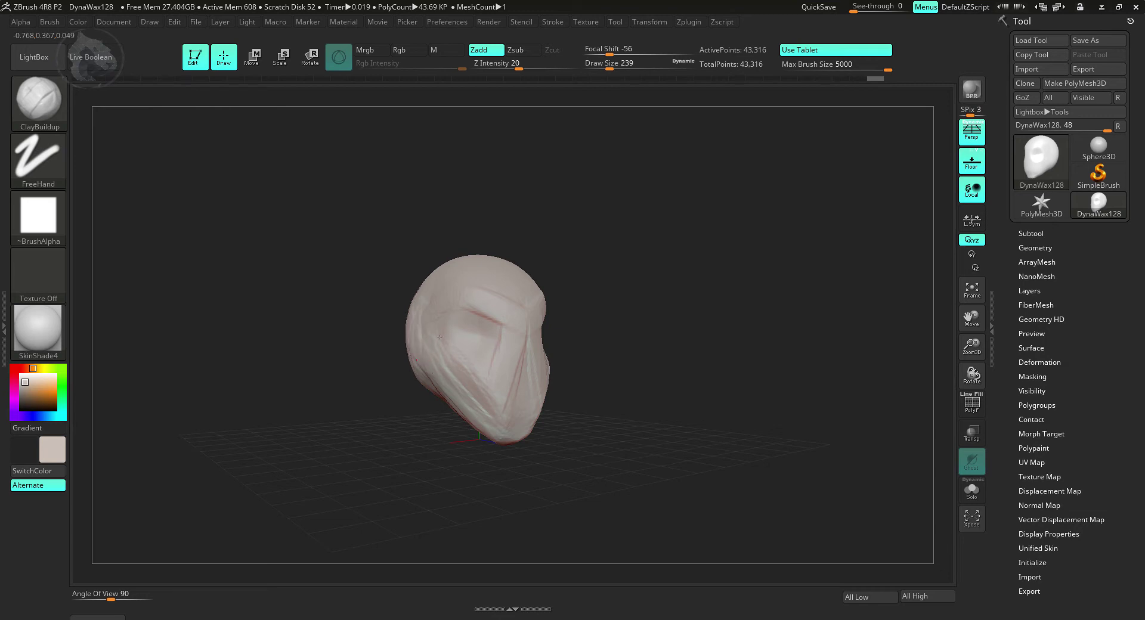
Step: Mask the neck area on the underside of the head and invert the mask to protect everything else
{"action": "mouse_move", "coordinate": [599, 334]}
{"action": "left_mouse_down"}
{"action": "mouse_move", "coordinate": [622, 377]}
{"action": "mouse_move", "coordinate": [517, 291]}
{"action": "left_mouse_up"}
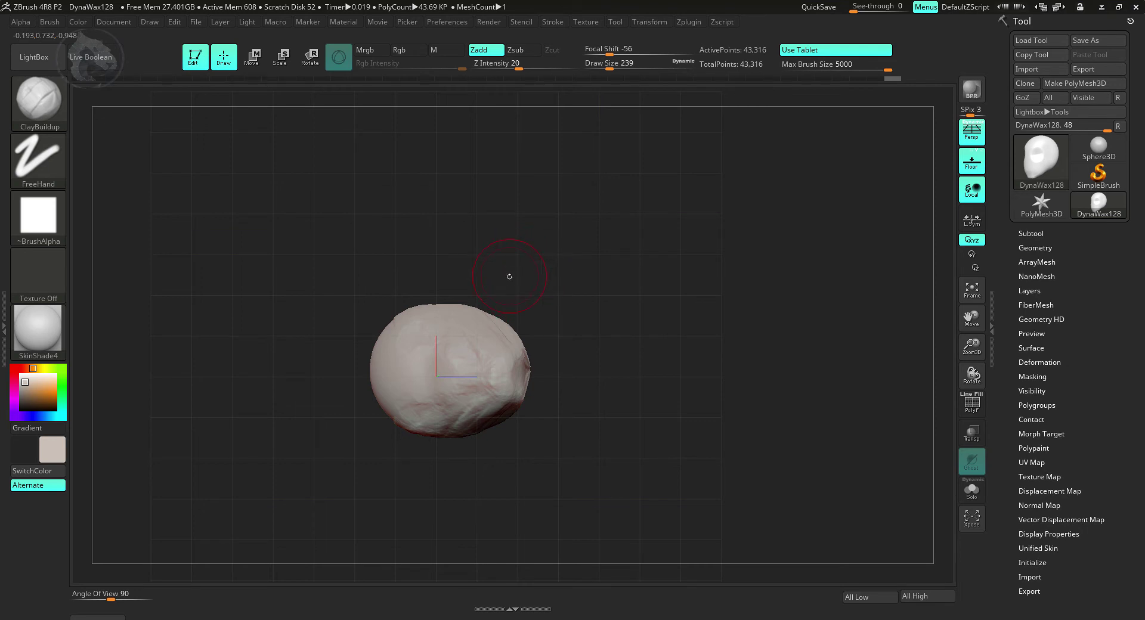
{"action": "key", "text": "ctrl"}
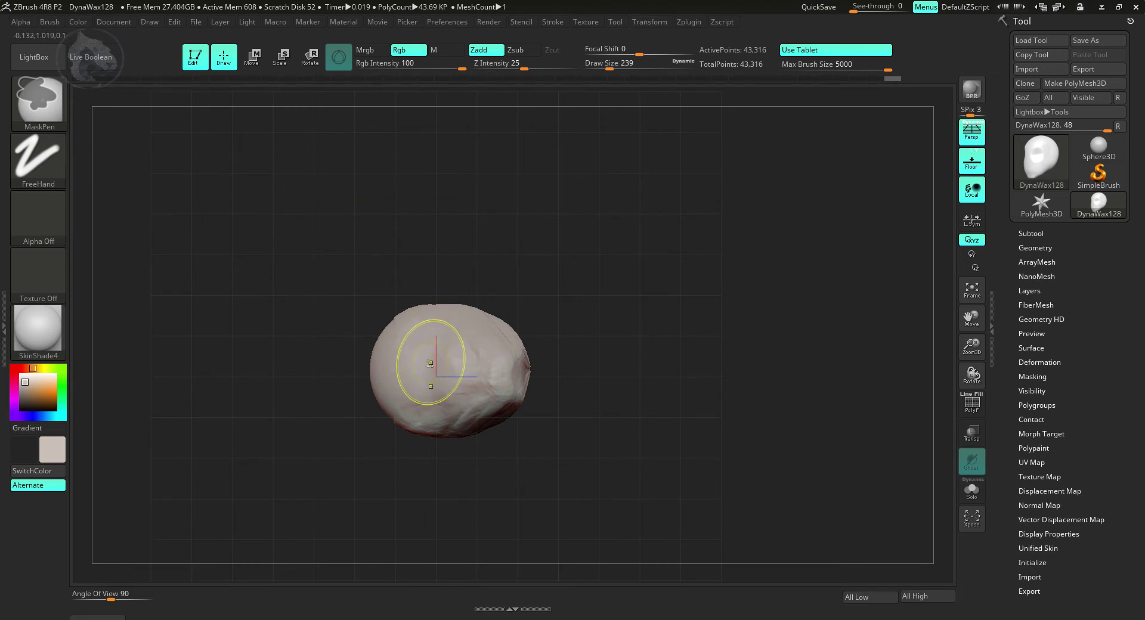
{"action": "left_click", "coordinate": [428, 369], "text": "ctrl"}
{"action": "mouse_move", "coordinate": [427, 370]}
{"action": "left_mouse_down", "text": "ctrl"}
{"action": "mouse_move", "coordinate": [426, 396]}
{"action": "mouse_move", "coordinate": [456, 364]}
{"action": "mouse_move", "coordinate": [430, 334]}
{"action": "mouse_move", "coordinate": [399, 352]}
{"action": "mouse_move", "coordinate": [398, 384]}
{"action": "left_mouse_up", "text": "ctrl"}
{"action": "left_click_drag", "start_coordinate": [316, 250], "coordinate": [346, 313]}
{"action": "left_click_drag", "start_coordinate": [391, 376], "coordinate": [378, 319]}
{"action": "mouse_move", "coordinate": [394, 358]}
{"action": "left_mouse_down"}
{"action": "mouse_move", "coordinate": [373, 347]}
{"action": "mouse_move", "coordinate": [367, 358]}
{"action": "mouse_move", "coordinate": [392, 377]}
{"action": "left_mouse_up"}
{"action": "key", "text": "ctrl+z"}
{"action": "mouse_move", "coordinate": [593, 359]}
{"action": "left_mouse_down"}
{"action": "mouse_move", "coordinate": [563, 332]}
{"action": "mouse_move", "coordinate": [585, 332]}
{"action": "left_mouse_up"}
{"action": "key", "text": "ctrl"}
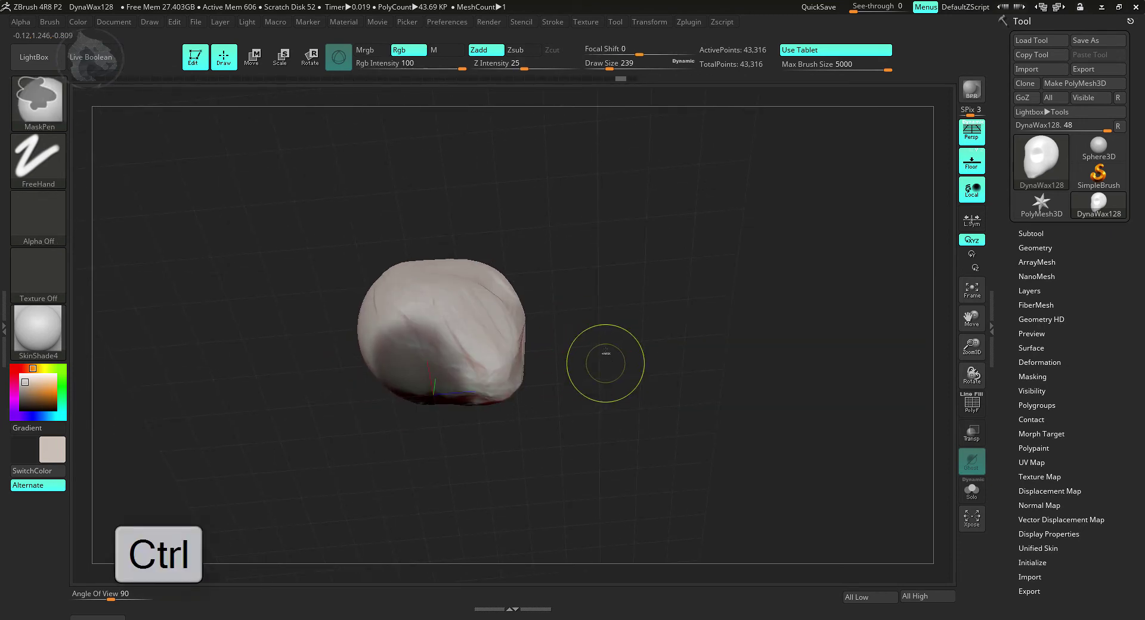
{"action": "left_click", "coordinate": [626, 259], "text": "ctrl"}
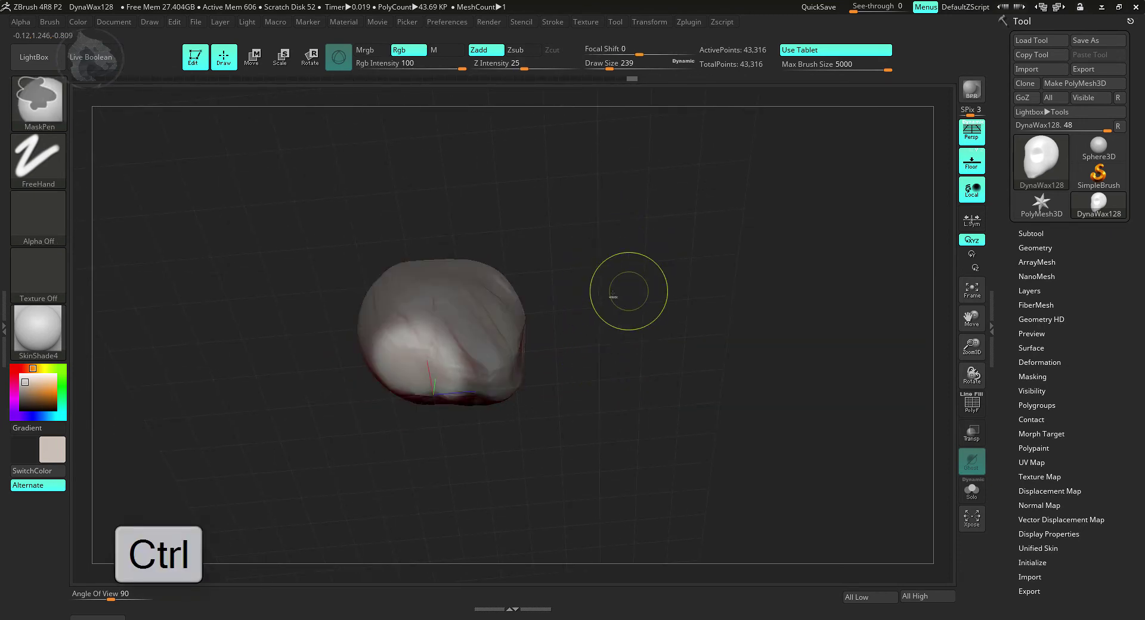
Step: Move the unmasked area straight down along the Y axis with the transform gizmo to form the neck
{"action": "mouse_move", "coordinate": [654, 271]}
{"action": "left_mouse_down"}
{"action": "mouse_move", "coordinate": [650, 313]}
{"action": "mouse_move", "coordinate": [686, 291]}
{"action": "mouse_move", "coordinate": [639, 285]}
{"action": "mouse_move", "coordinate": [656, 314]}
{"action": "left_mouse_up"}
{"action": "key", "text": "w"}
{"action": "key", "text": "w"}
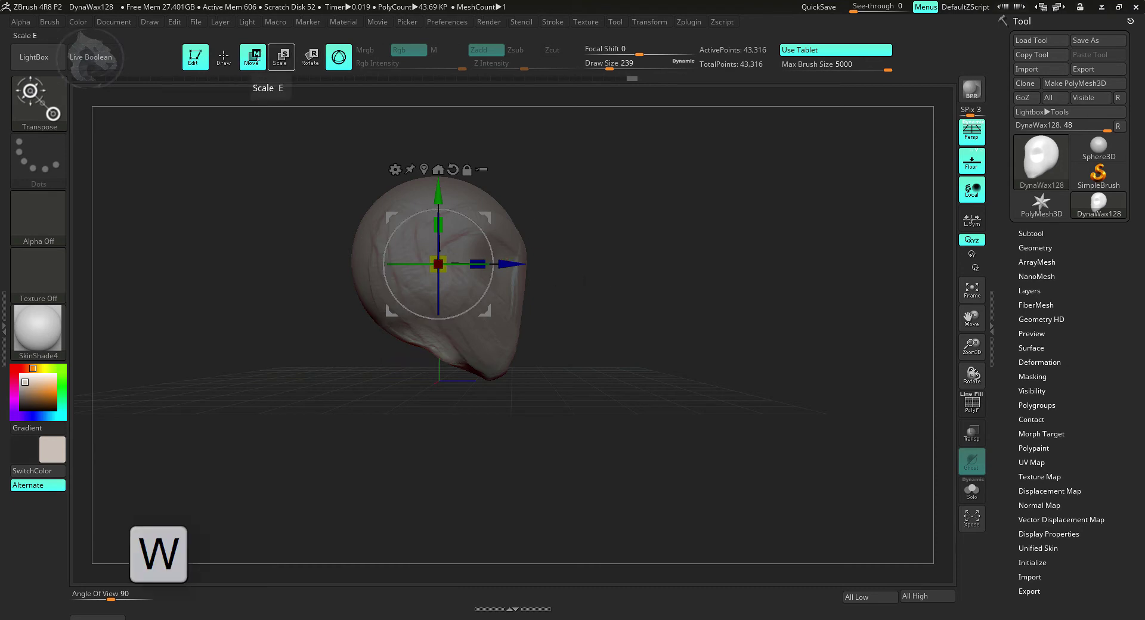
{"action": "left_click", "coordinate": [282, 57]}
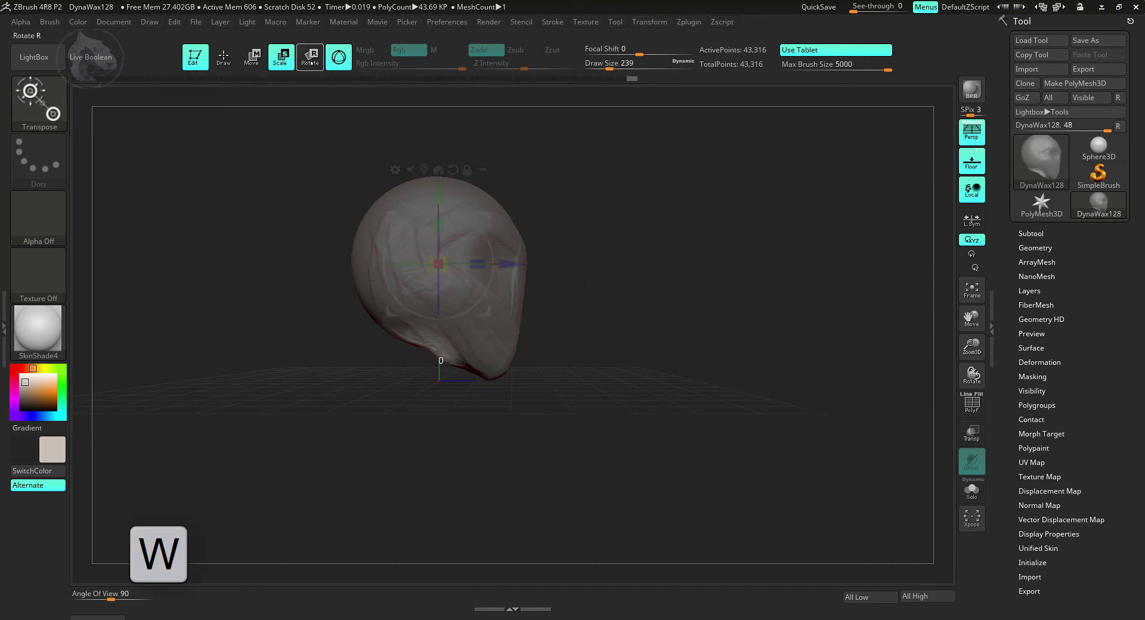
{"action": "left_click", "coordinate": [308, 58]}
{"action": "left_click", "coordinate": [258, 59]}
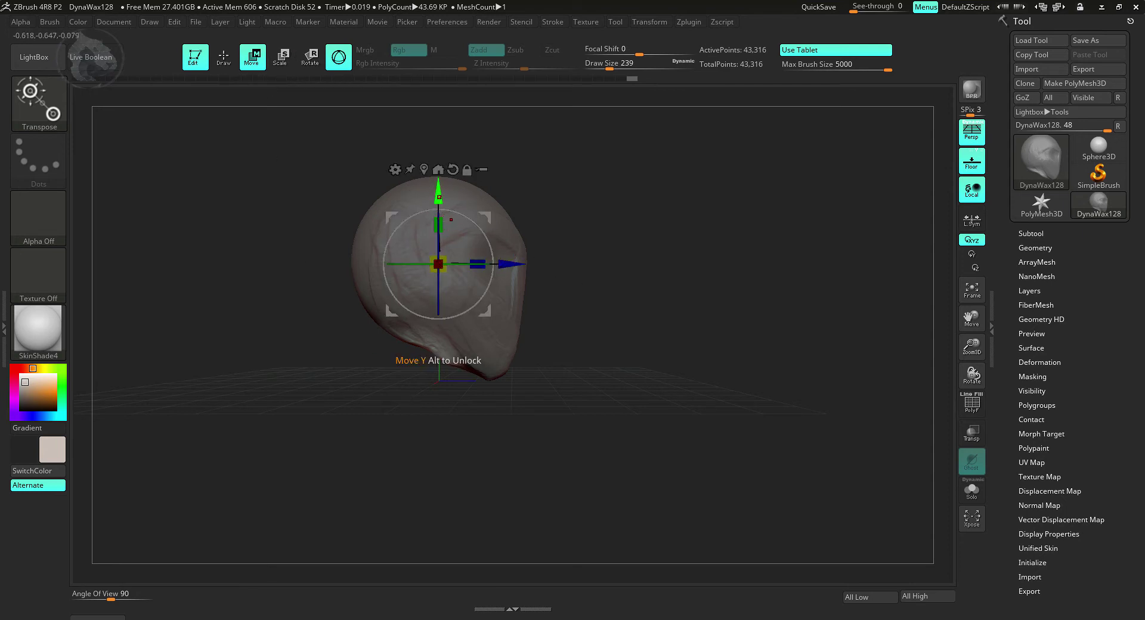
{"action": "left_click_drag", "start_coordinate": [439, 197], "coordinate": [439, 299]}
{"action": "left_click_drag", "start_coordinate": [725, 288], "coordinate": [604, 285]}
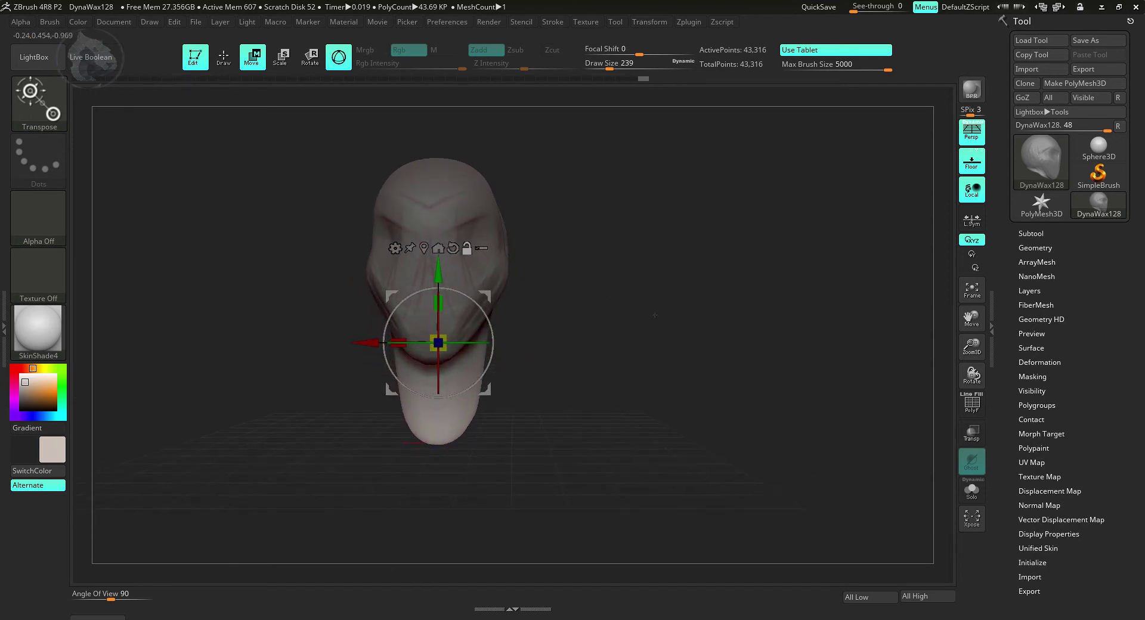
Step: Return to Draw mode, choose the Move Topological brush and set its draw size to 500
{"action": "key", "text": "q"}
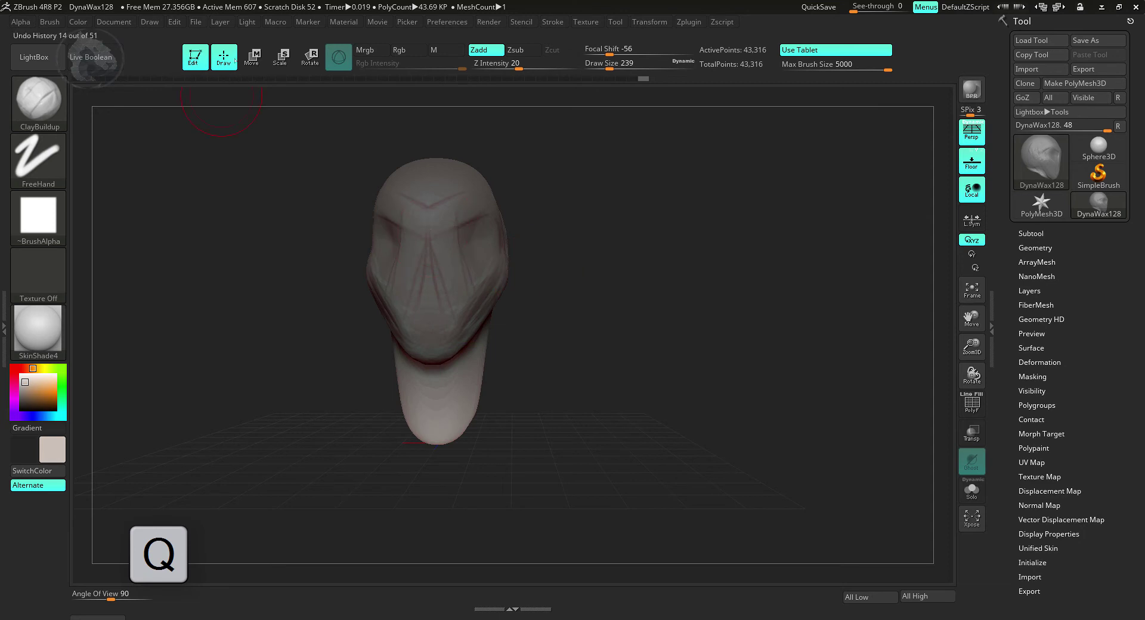
{"action": "left_click_drag", "start_coordinate": [579, 328], "coordinate": [572, 306], "text": "alt"}
{"action": "right_click", "coordinate": [590, 324]}
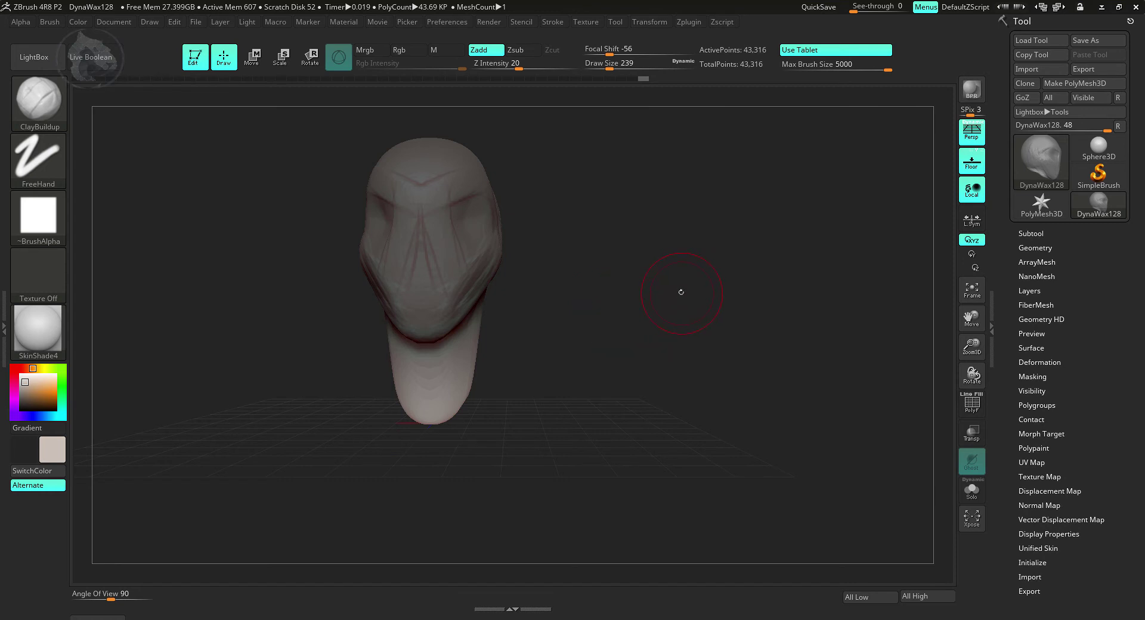
{"action": "key", "text": "b"}
{"action": "key", "text": "m"}
{"action": "key", "text": "t"}
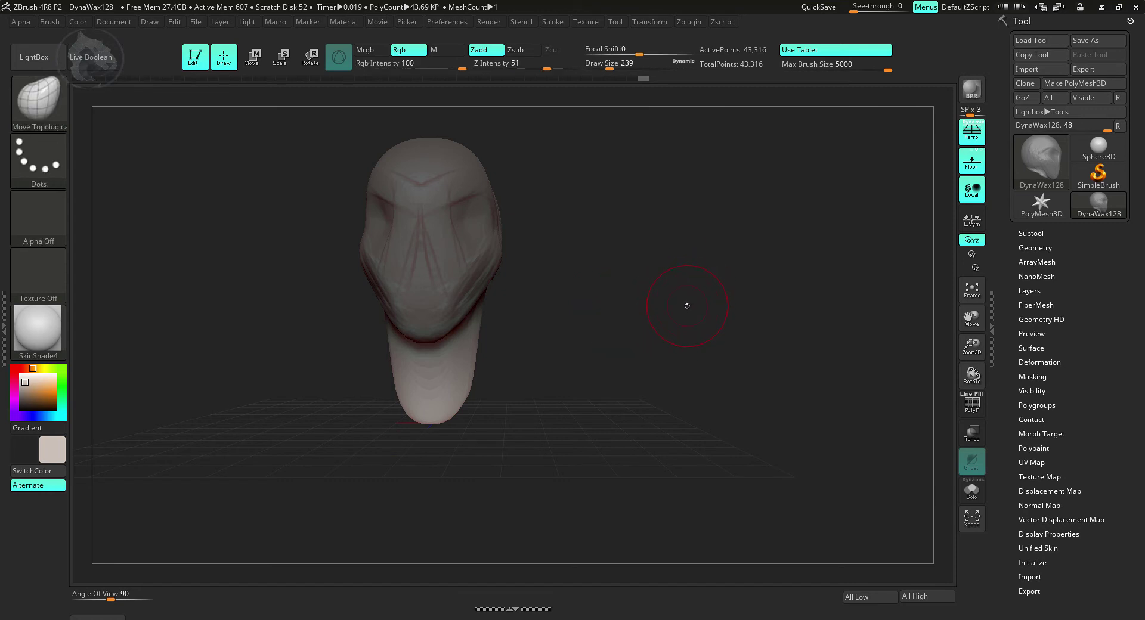
{"action": "mouse_move", "coordinate": [685, 314]}
{"action": "left_mouse_down", "text": "alt"}
{"action": "mouse_move", "coordinate": [734, 345]}
{"action": "mouse_move", "coordinate": [614, 327]}
{"action": "mouse_move", "coordinate": [640, 350]}
{"action": "left_mouse_up", "text": "alt"}
{"action": "right_click", "coordinate": [636, 343]}
{"action": "left_click_drag", "start_coordinate": [557, 375], "coordinate": [575, 395]}
{"action": "left_click_drag", "start_coordinate": [779, 380], "coordinate": [715, 378]}
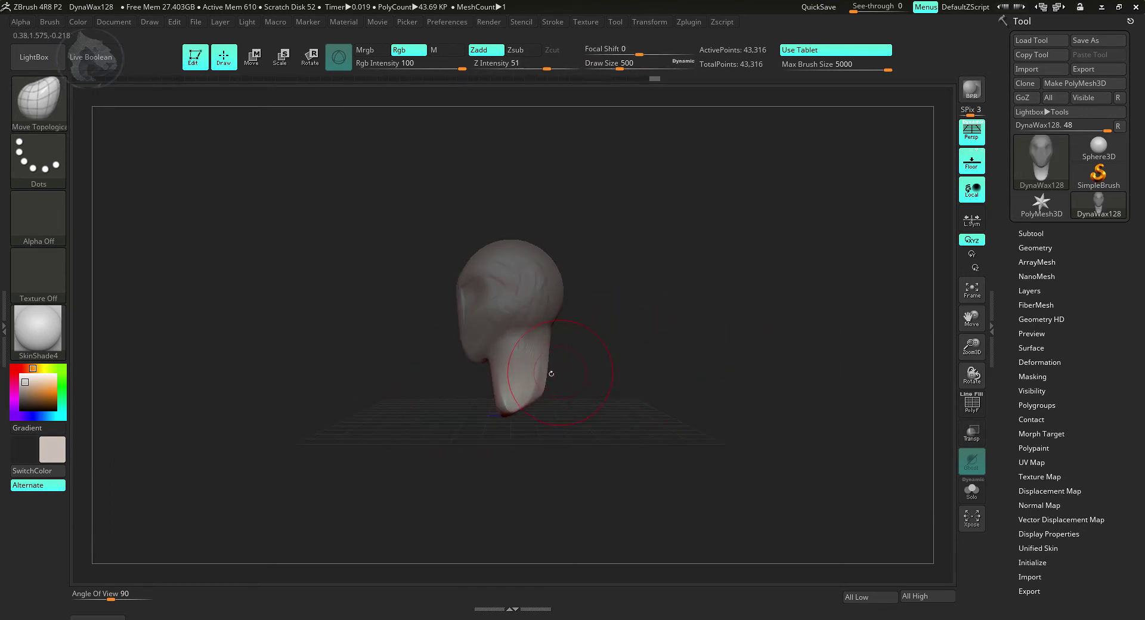
Step: Pull the lower neck outward to form the upper back, shoulders and chest with Move Topological
{"action": "mouse_move", "coordinate": [542, 385]}
{"action": "left_mouse_down"}
{"action": "mouse_move", "coordinate": [572, 399]}
{"action": "mouse_move", "coordinate": [558, 399]}
{"action": "left_mouse_up"}
{"action": "left_click_drag", "start_coordinate": [671, 340], "coordinate": [634, 378]}
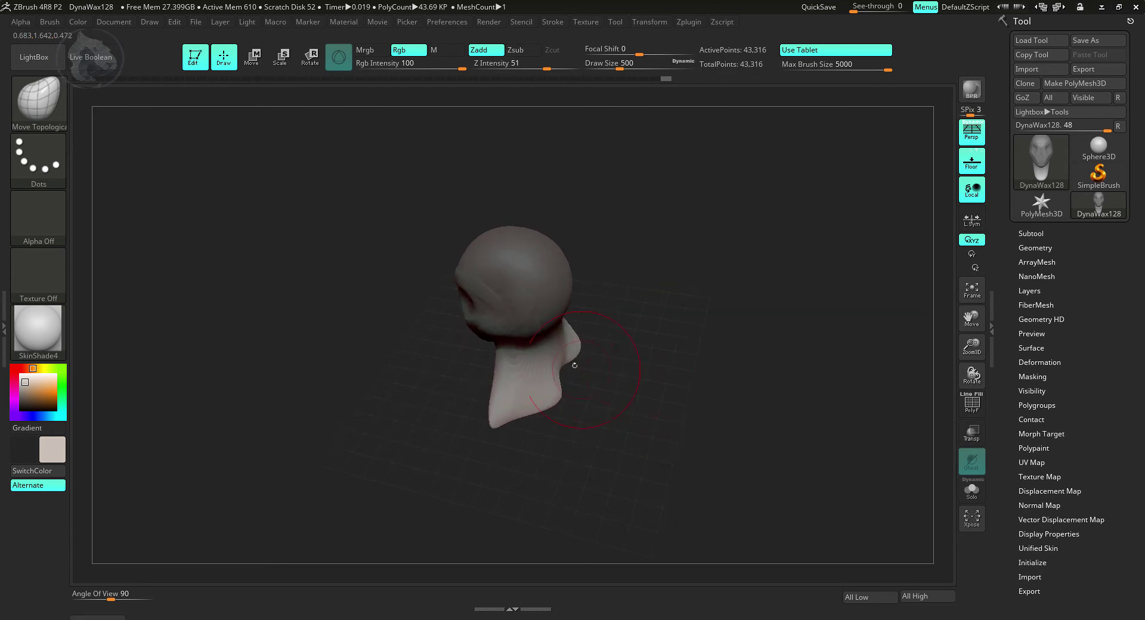
{"action": "left_click_drag", "start_coordinate": [554, 382], "coordinate": [574, 376]}
{"action": "mouse_move", "coordinate": [599, 422]}
{"action": "left_mouse_down"}
{"action": "mouse_move", "coordinate": [633, 431]}
{"action": "mouse_move", "coordinate": [585, 454]}
{"action": "mouse_move", "coordinate": [527, 409]}
{"action": "left_mouse_up"}
{"action": "left_click_drag", "start_coordinate": [446, 405], "coordinate": [437, 420]}
{"action": "mouse_move", "coordinate": [440, 435]}
{"action": "left_mouse_down"}
{"action": "mouse_move", "coordinate": [540, 444]}
{"action": "mouse_move", "coordinate": [551, 448]}
{"action": "mouse_move", "coordinate": [544, 471]}
{"action": "left_mouse_up"}
{"action": "left_click_drag", "start_coordinate": [444, 412], "coordinate": [457, 441]}
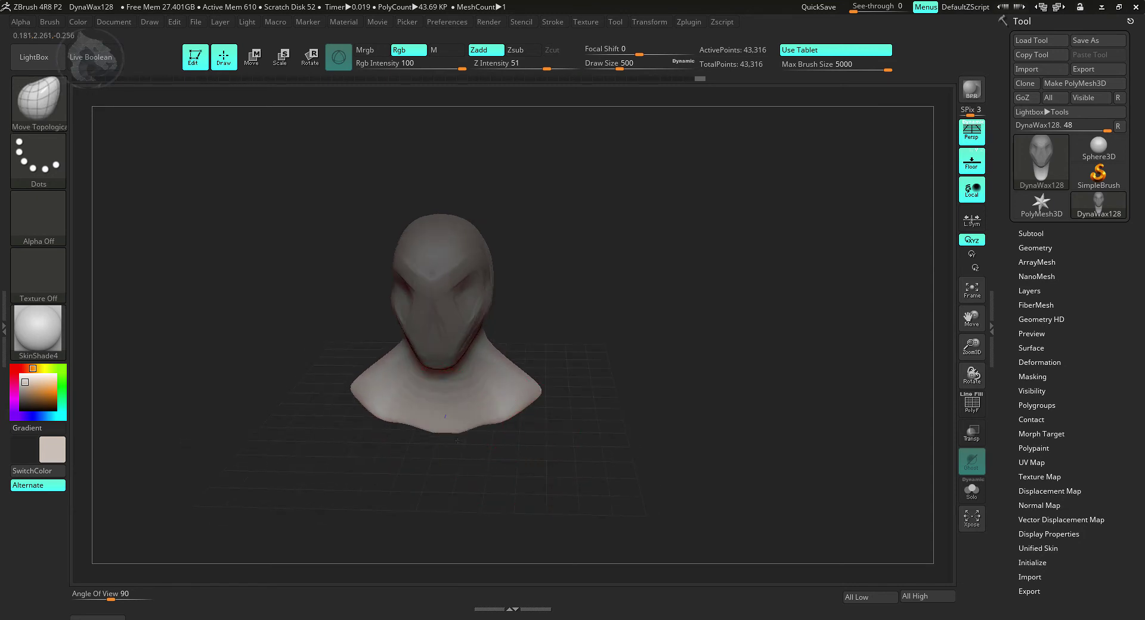
Step: Clear the mask from the head
{"action": "left_click_drag", "start_coordinate": [575, 435], "coordinate": [639, 358]}
{"action": "key", "text": "ctrl"}
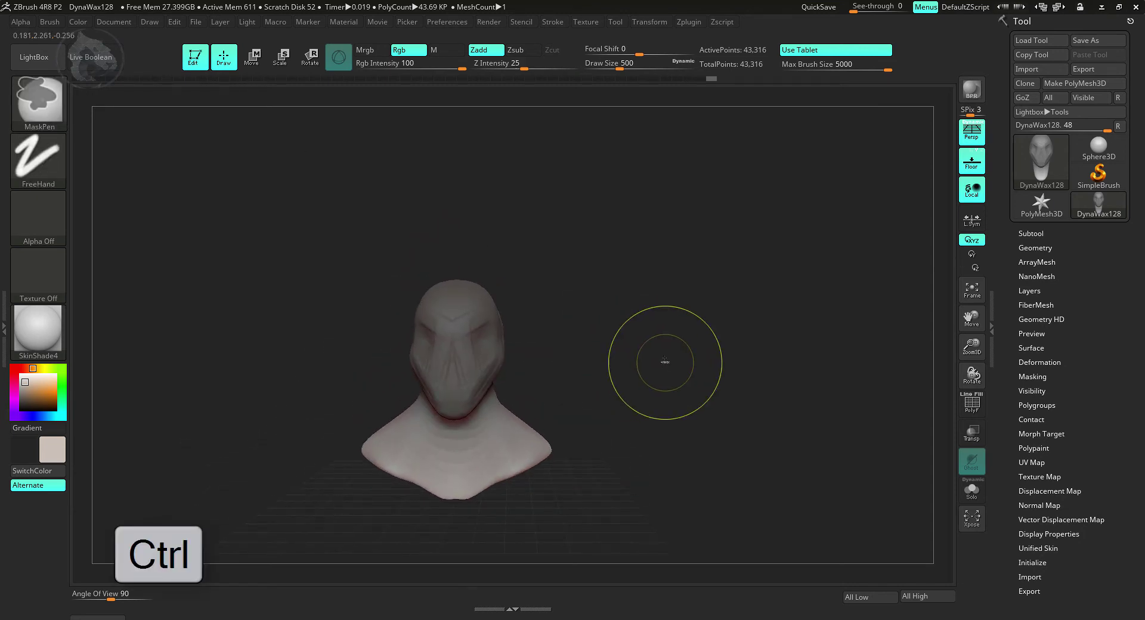
{"action": "mouse_move", "coordinate": [605, 316]}
{"action": "left_mouse_down", "text": "alt"}
{"action": "mouse_move", "coordinate": [644, 302]}
{"action": "mouse_move", "coordinate": [640, 276]}
{"action": "mouse_move", "coordinate": [676, 303]}
{"action": "left_mouse_up", "text": "alt"}
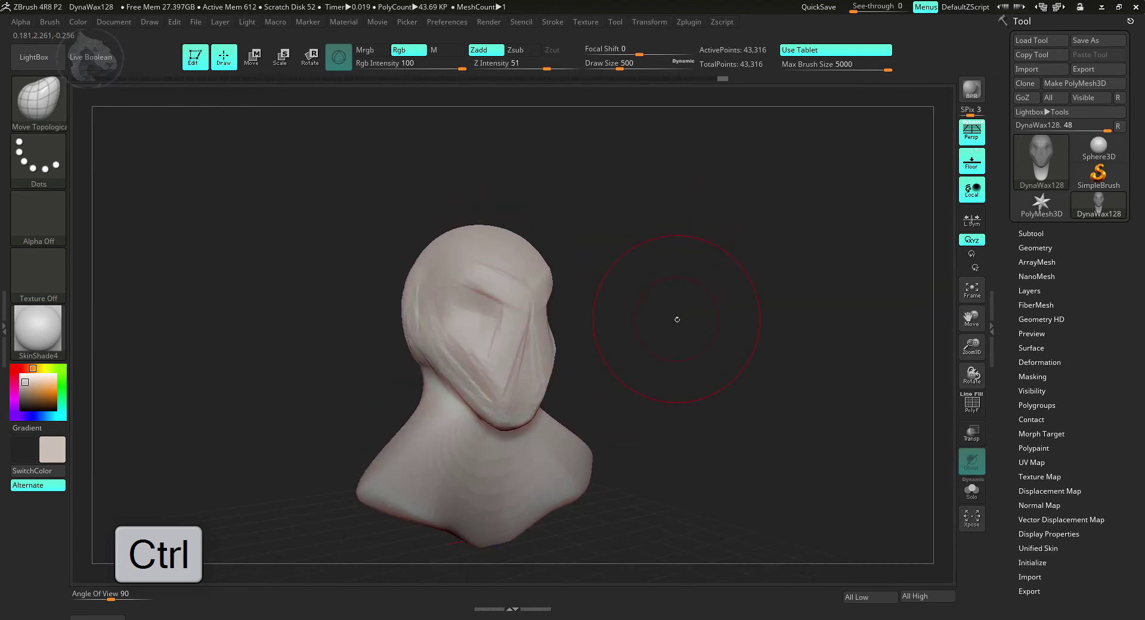
Step: Smooth the clay strokes on the face, cheeks and jaw
{"action": "key", "text": "shift"}
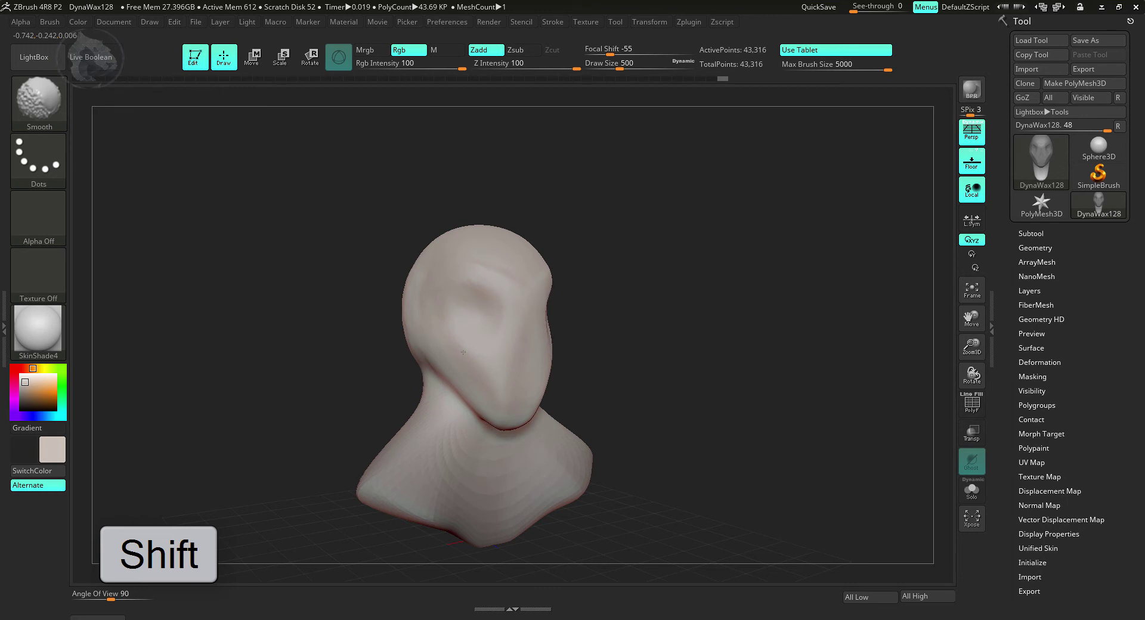
{"action": "left_click_drag", "start_coordinate": [468, 359], "coordinate": [490, 360], "text": "shift"}
{"action": "mouse_move", "coordinate": [451, 313]}
{"action": "left_mouse_down", "text": "shift"}
{"action": "mouse_move", "coordinate": [458, 341]}
{"action": "mouse_move", "coordinate": [459, 310]}
{"action": "mouse_move", "coordinate": [473, 325]}
{"action": "mouse_move", "coordinate": [460, 324]}
{"action": "left_mouse_up", "text": "shift"}
Step: Set the Move Topological draw size to 335 and refine the transition between neck and shoulders
{"action": "key", "text": "space"}
{"action": "left_click_drag", "start_coordinate": [503, 400], "coordinate": [493, 400]}
{"action": "mouse_move", "coordinate": [593, 368]}
{"action": "left_mouse_down"}
{"action": "mouse_move", "coordinate": [634, 368]}
{"action": "mouse_move", "coordinate": [630, 341]}
{"action": "left_mouse_up"}
{"action": "left_click_drag", "start_coordinate": [316, 171], "coordinate": [286, 172]}
{"action": "left_click_drag", "start_coordinate": [649, 357], "coordinate": [622, 362]}
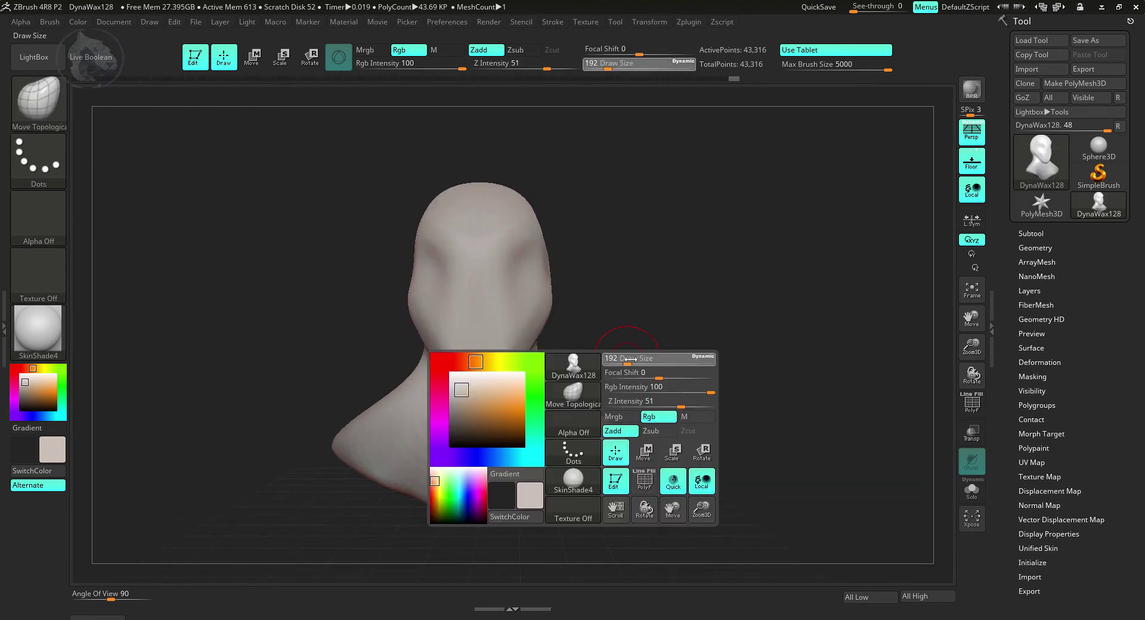
{"action": "left_click_drag", "start_coordinate": [626, 358], "coordinate": [641, 358]}
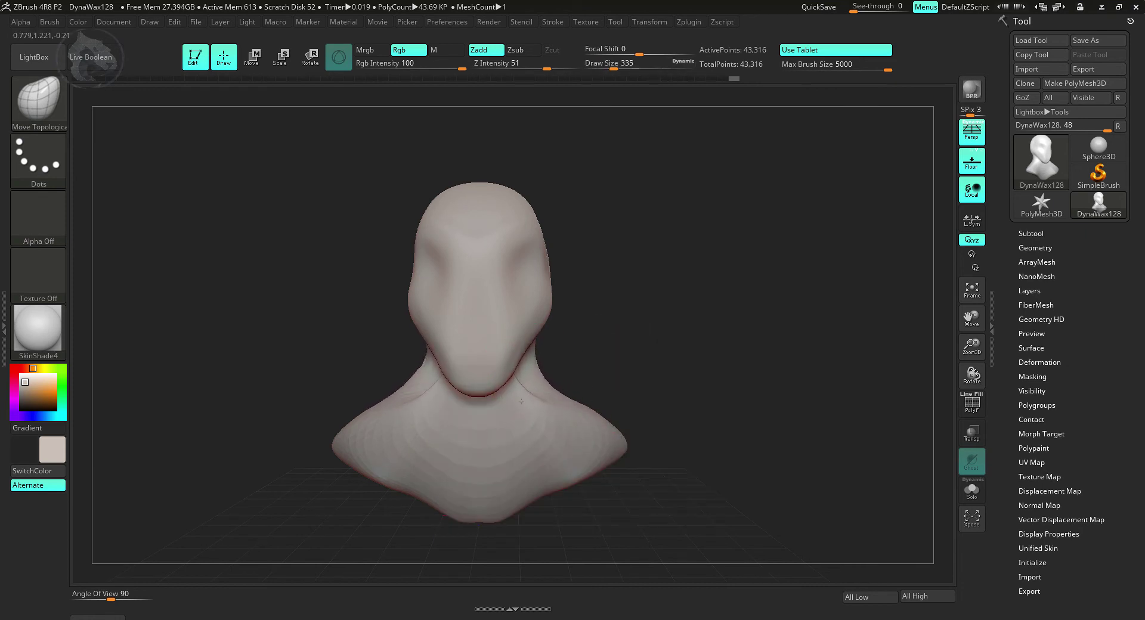
{"action": "left_click_drag", "start_coordinate": [520, 401], "coordinate": [540, 387]}
Step: Adjust the profile of the face and forehead from the side with Move Topological
{"action": "mouse_move", "coordinate": [659, 367]}
{"action": "left_mouse_down"}
{"action": "mouse_move", "coordinate": [587, 366]}
{"action": "mouse_move", "coordinate": [565, 380]}
{"action": "mouse_move", "coordinate": [491, 370]}
{"action": "left_mouse_up"}
{"action": "left_click_drag", "start_coordinate": [483, 331], "coordinate": [464, 331]}
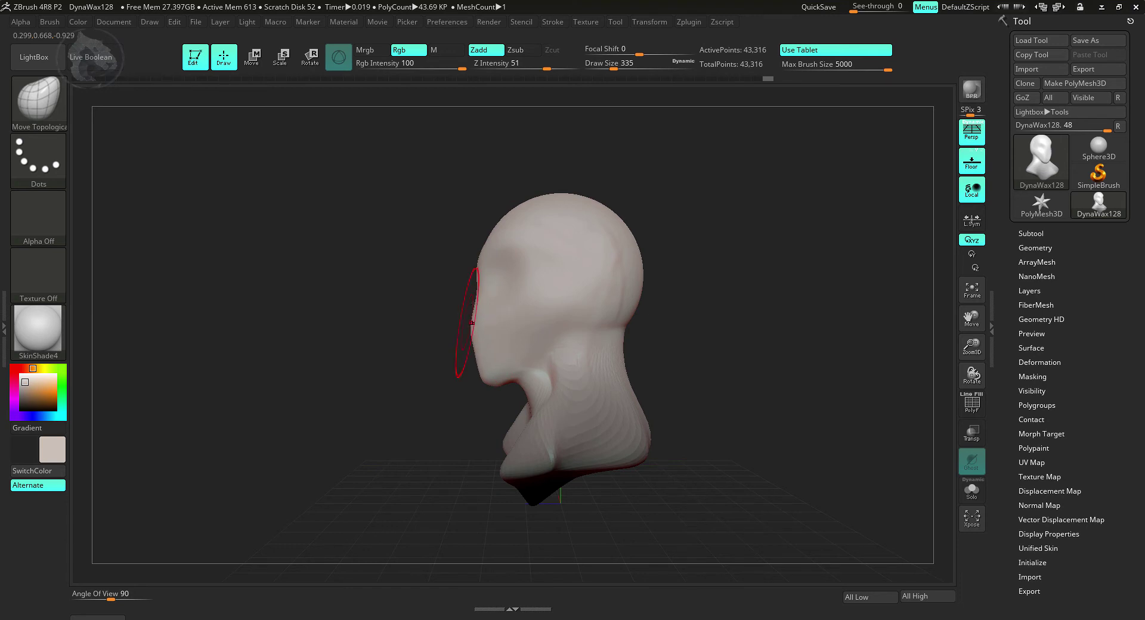
{"action": "mouse_move", "coordinate": [474, 292]}
{"action": "left_mouse_down"}
{"action": "mouse_move", "coordinate": [460, 288]}
{"action": "mouse_move", "coordinate": [494, 233]}
{"action": "left_mouse_up"}
{"action": "mouse_move", "coordinate": [703, 256]}
{"action": "left_mouse_down", "text": "alt"}
{"action": "mouse_move", "coordinate": [672, 273]}
{"action": "mouse_move", "coordinate": [324, 143]}
{"action": "mouse_move", "coordinate": [607, 245]}
{"action": "mouse_move", "coordinate": [566, 271]}
{"action": "left_mouse_up", "text": "alt"}
Step: Switch to ClayBuildup with a draw size of 227 and build up the centre of the face and the neck sides
{"action": "key", "text": "b"}
{"action": "key", "text": "c"}
{"action": "key", "text": "b"}
{"action": "key", "text": "space"}
{"action": "left_click_drag", "start_coordinate": [467, 276], "coordinate": [459, 305]}
{"action": "left_click_drag", "start_coordinate": [461, 267], "coordinate": [442, 365]}
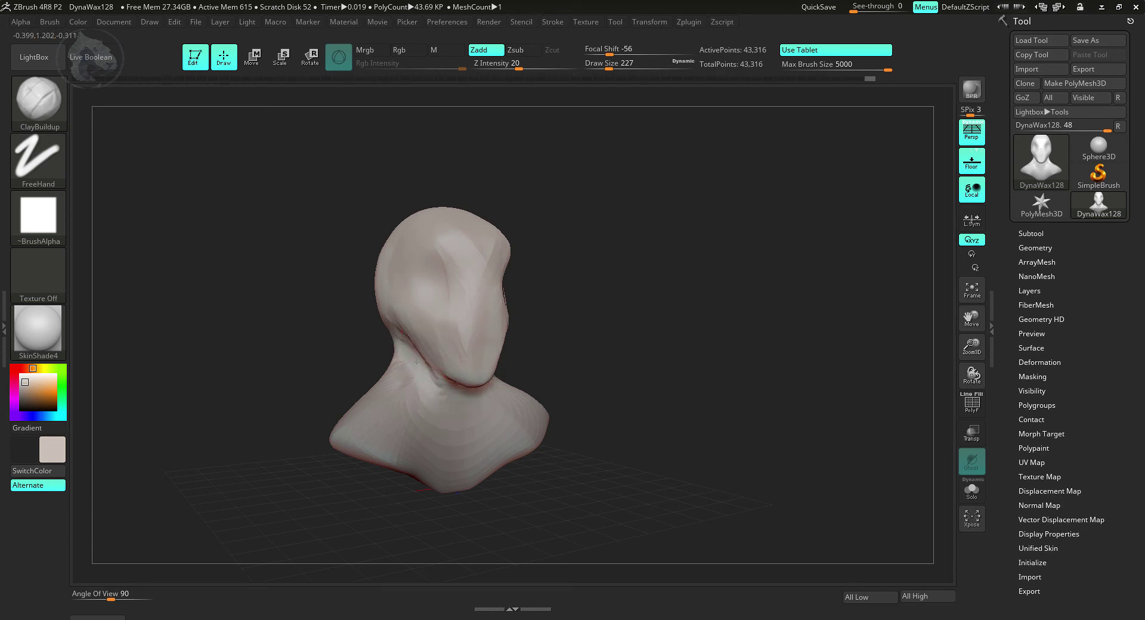
{"action": "left_click_drag", "start_coordinate": [428, 388], "coordinate": [400, 335]}
Step: Remesh the bust with DynaMesh to even out the stretched geometry of the neck and shoulders
{"action": "left_click_drag", "start_coordinate": [590, 316], "coordinate": [703, 306]}
{"action": "left_click_drag", "start_coordinate": [546, 298], "coordinate": [650, 261], "text": "alt"}
{"action": "mouse_move", "coordinate": [720, 313]}
{"action": "left_mouse_down"}
{"action": "mouse_move", "coordinate": [674, 285]}
{"action": "mouse_move", "coordinate": [693, 312]}
{"action": "left_mouse_up"}
{"action": "key", "text": "ctrl"}
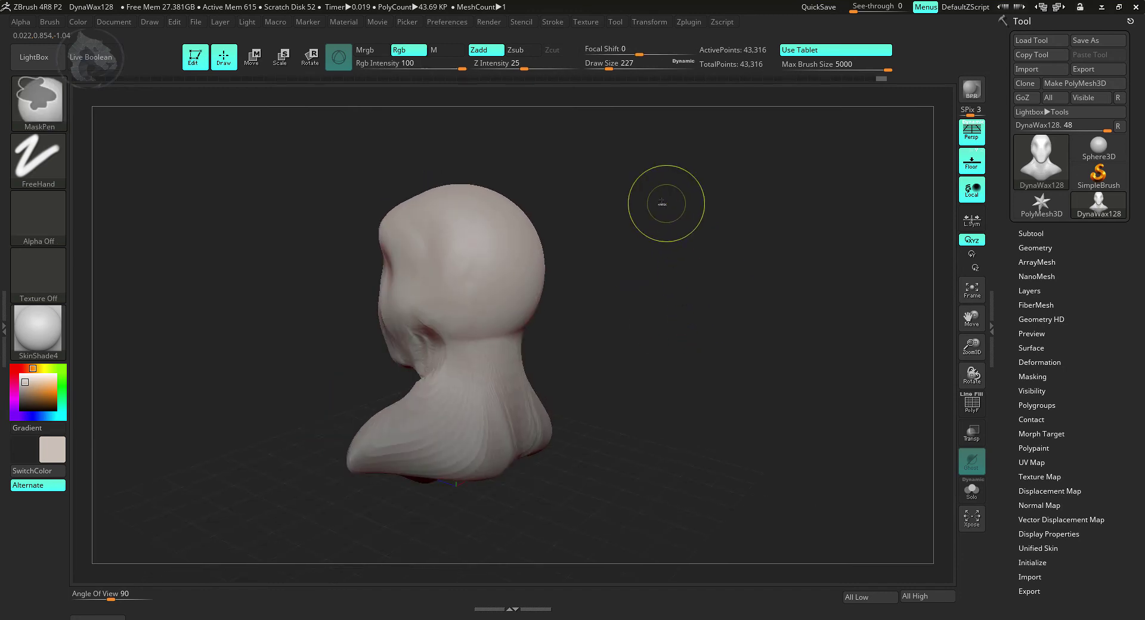
{"action": "mouse_move", "coordinate": [675, 219]}
{"action": "left_mouse_down", "text": "ctrl"}
{"action": "mouse_move", "coordinate": [713, 338]}
{"action": "mouse_move", "coordinate": [662, 310]}
{"action": "mouse_move", "coordinate": [670, 299]}
{"action": "mouse_move", "coordinate": [681, 330]}
{"action": "mouse_move", "coordinate": [572, 357]}
{"action": "mouse_move", "coordinate": [728, 345]}
{"action": "left_mouse_up", "text": "ctrl"}
{"action": "left_click_drag", "start_coordinate": [321, 117], "coordinate": [327, 153], "text": "alt"}
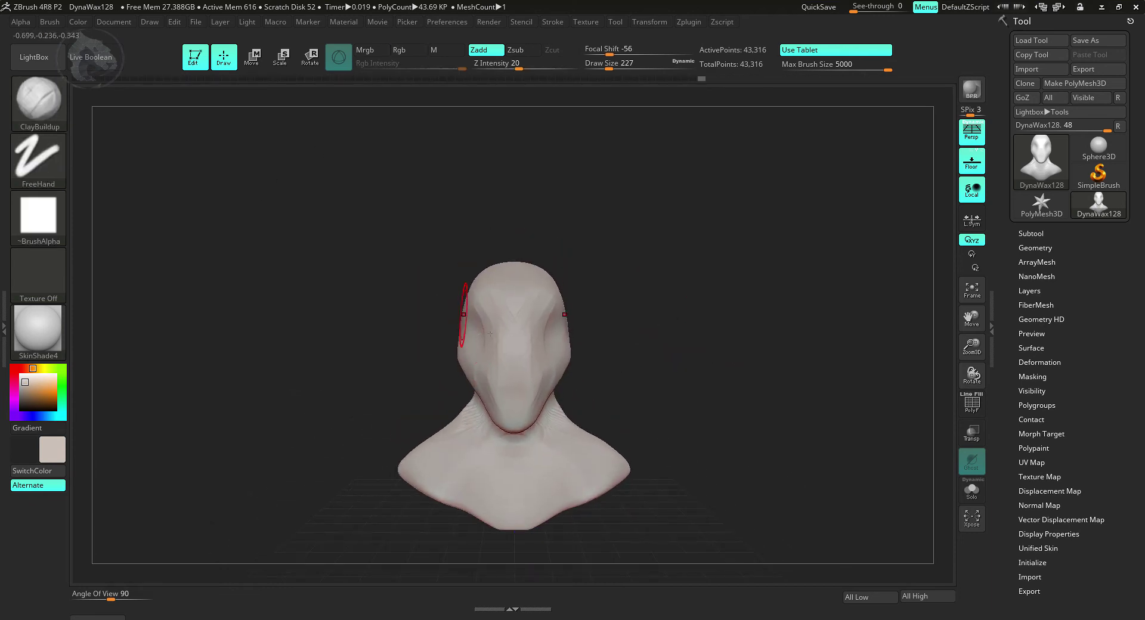
Step: Build up the jaw, cheeks and sides of the head with ClayBuildup and lightly smooth the strokes
{"action": "left_click_drag", "start_coordinate": [596, 340], "coordinate": [686, 293]}
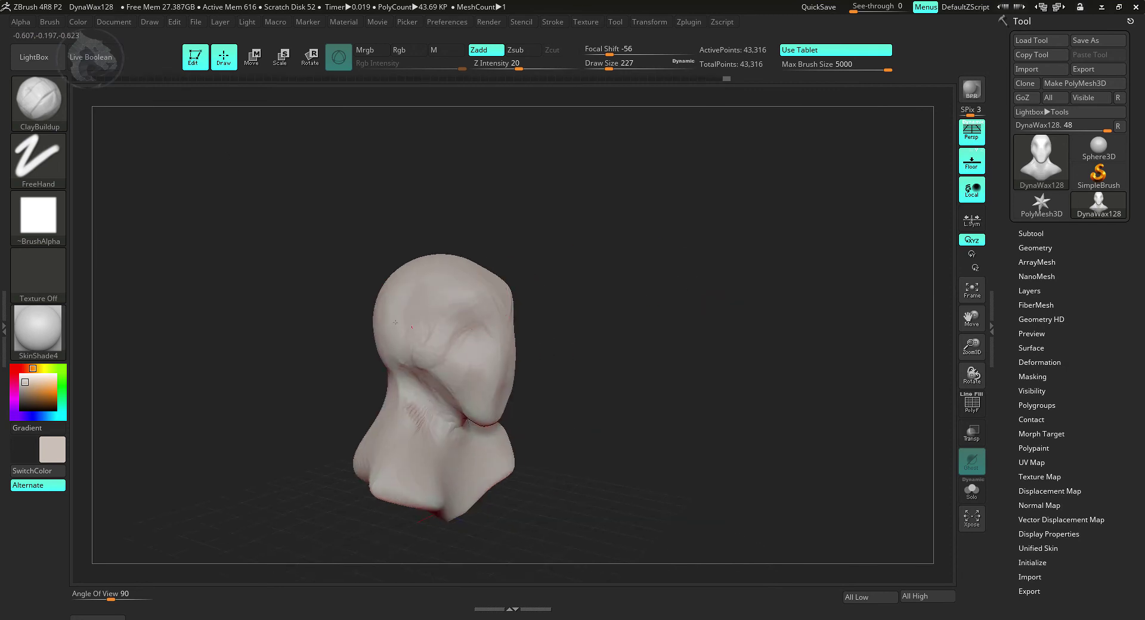
{"action": "left_click_drag", "start_coordinate": [443, 368], "coordinate": [475, 411]}
{"action": "left_click_drag", "start_coordinate": [587, 337], "coordinate": [616, 342], "text": "alt"}
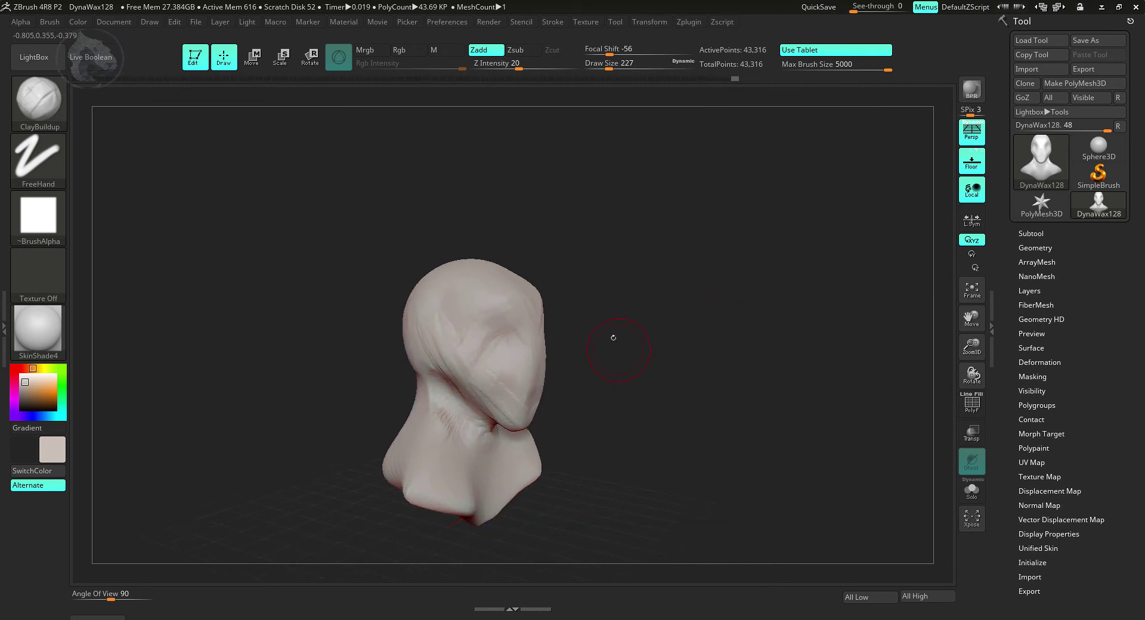
{"action": "left_click_drag", "start_coordinate": [466, 313], "coordinate": [446, 329]}
{"action": "mouse_move", "coordinate": [704, 322]}
{"action": "left_mouse_down"}
{"action": "mouse_move", "coordinate": [620, 327]}
{"action": "mouse_move", "coordinate": [710, 312]}
{"action": "mouse_move", "coordinate": [547, 364]}
{"action": "left_mouse_up"}
{"action": "left_click_drag", "start_coordinate": [563, 324], "coordinate": [567, 332], "text": "shift"}
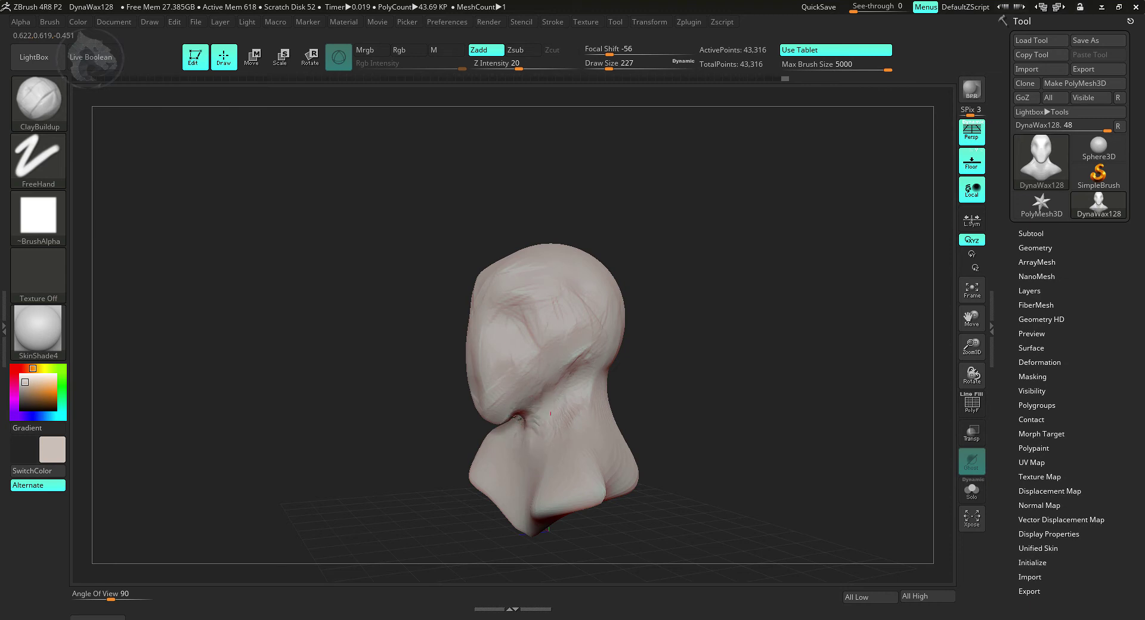
Step: Build up the neck and throat beneath the jaw with ClayBuildup, working around from both sides of the bust
{"action": "left_click_drag", "start_coordinate": [717, 395], "coordinate": [596, 347]}
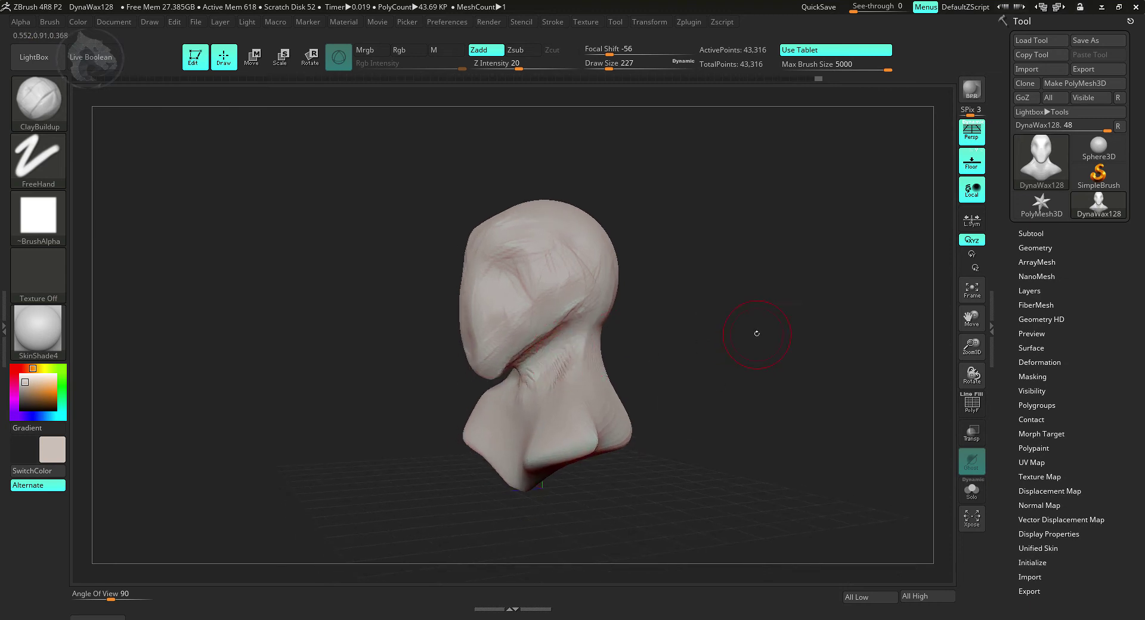
{"action": "left_click_drag", "start_coordinate": [747, 333], "coordinate": [489, 358]}
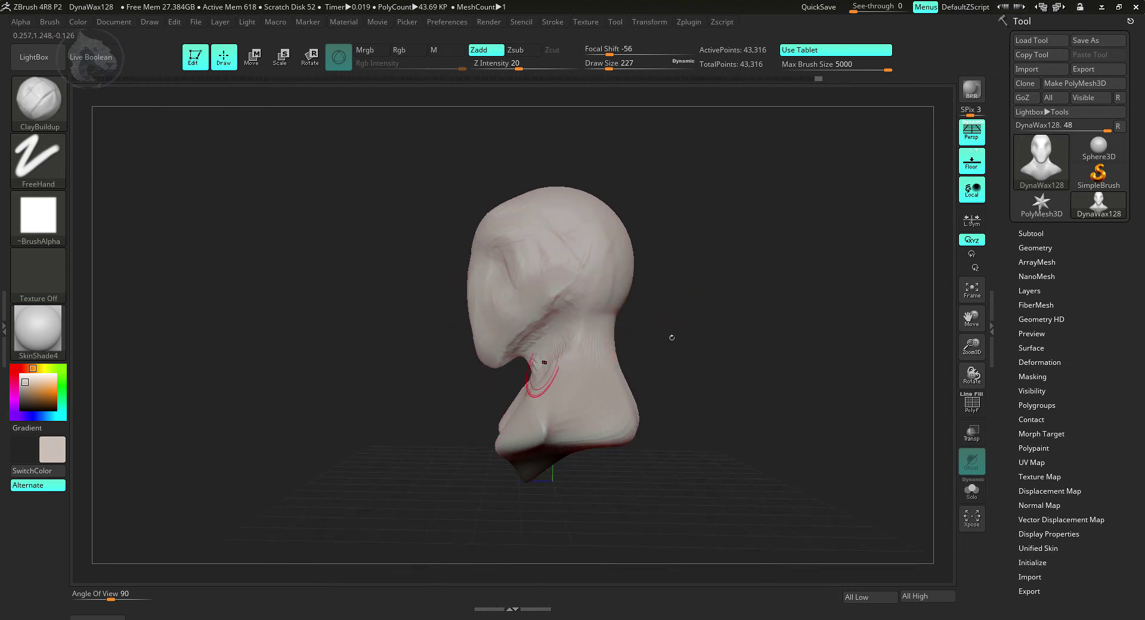
{"action": "left_click_drag", "start_coordinate": [725, 310], "coordinate": [552, 360]}
{"action": "left_click_drag", "start_coordinate": [683, 319], "coordinate": [658, 307]}
{"action": "mouse_move", "coordinate": [572, 298]}
{"action": "left_mouse_down", "text": "alt"}
{"action": "mouse_move", "coordinate": [499, 322]}
{"action": "mouse_move", "coordinate": [476, 359]}
{"action": "left_mouse_up", "text": "alt"}
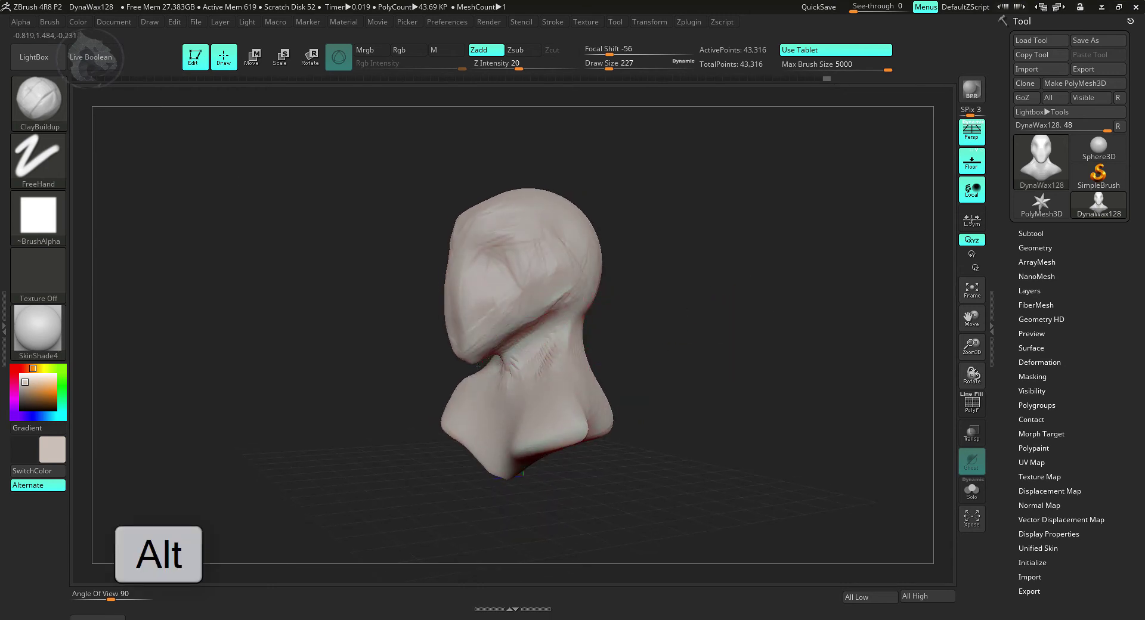
{"action": "left_click_drag", "start_coordinate": [704, 341], "coordinate": [512, 347]}
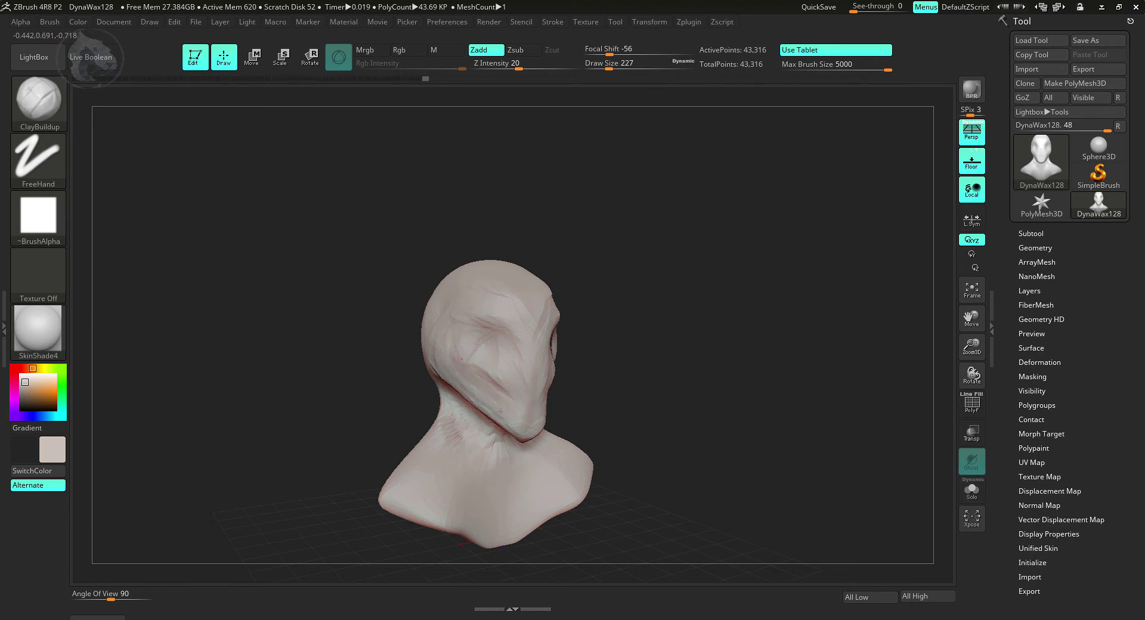
{"action": "left_click_drag", "start_coordinate": [507, 440], "coordinate": [528, 440]}
{"action": "mouse_move", "coordinate": [707, 369]}
{"action": "left_mouse_down"}
{"action": "mouse_move", "coordinate": [634, 363]}
{"action": "mouse_move", "coordinate": [609, 330]}
{"action": "left_mouse_up"}
{"action": "mouse_move", "coordinate": [697, 334]}
{"action": "left_mouse_down"}
{"action": "mouse_move", "coordinate": [712, 340]}
{"action": "mouse_move", "coordinate": [678, 343]}
{"action": "mouse_move", "coordinate": [764, 350]}
{"action": "left_mouse_up"}
{"action": "left_click_drag", "start_coordinate": [716, 287], "coordinate": [719, 312], "text": "alt"}
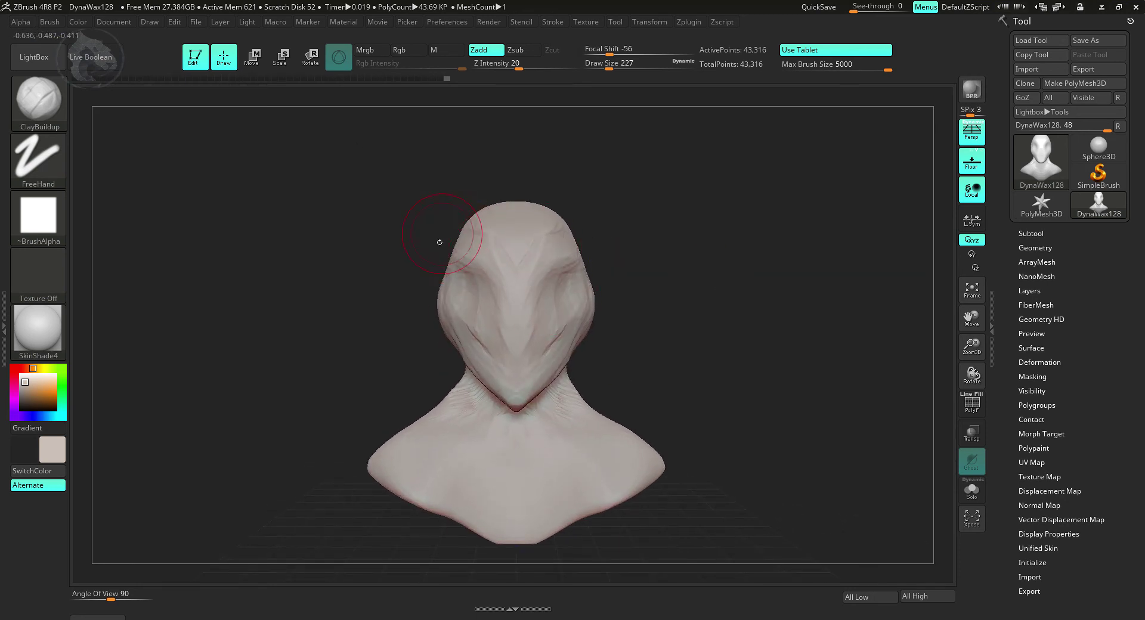
Step: Switch to the IMM PrimitivesH insert brush and choose the H Sphere 32 primitive
{"action": "left_click_drag", "start_coordinate": [705, 272], "coordinate": [633, 358], "text": "alt"}
{"action": "key", "text": "b"}
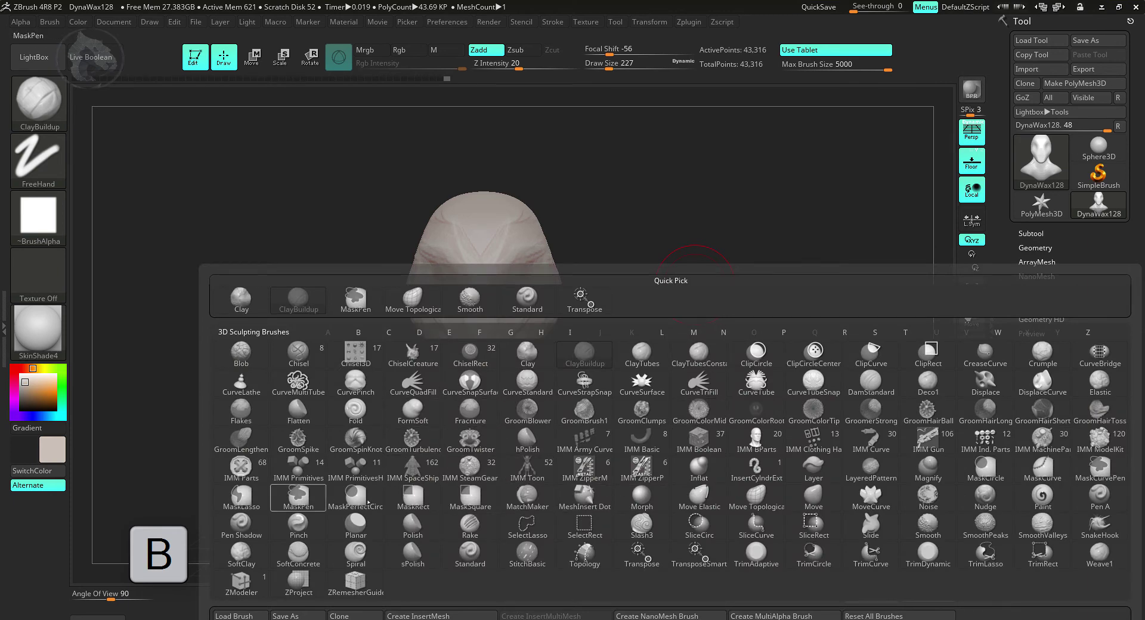
{"action": "left_click", "coordinate": [355, 471]}
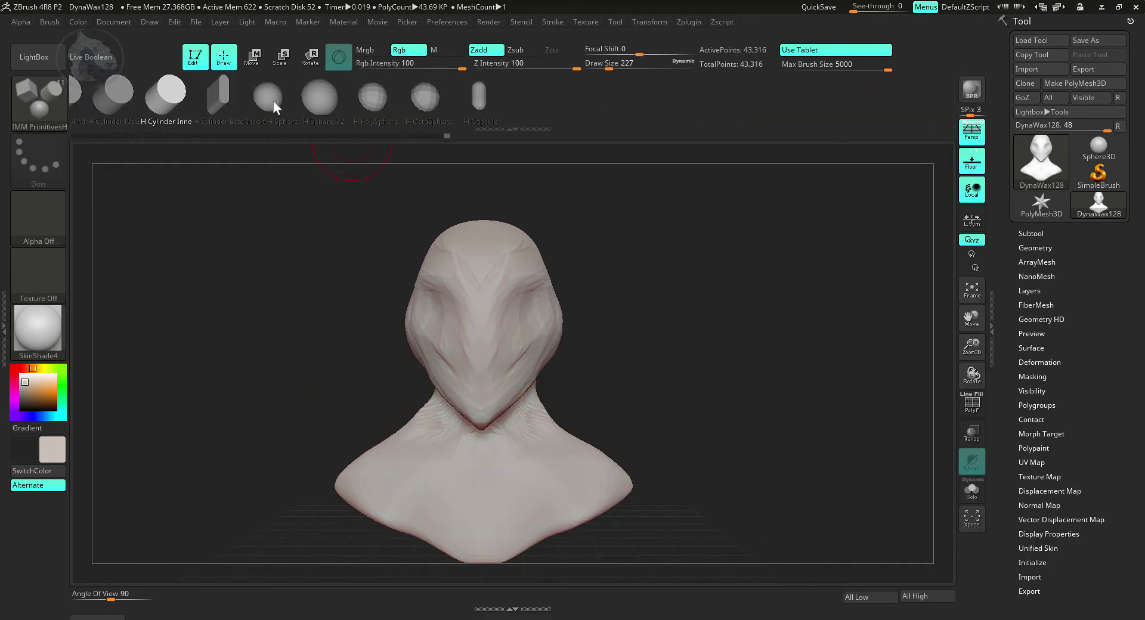
{"action": "left_click_drag", "start_coordinate": [122, 96], "coordinate": [409, 116]}
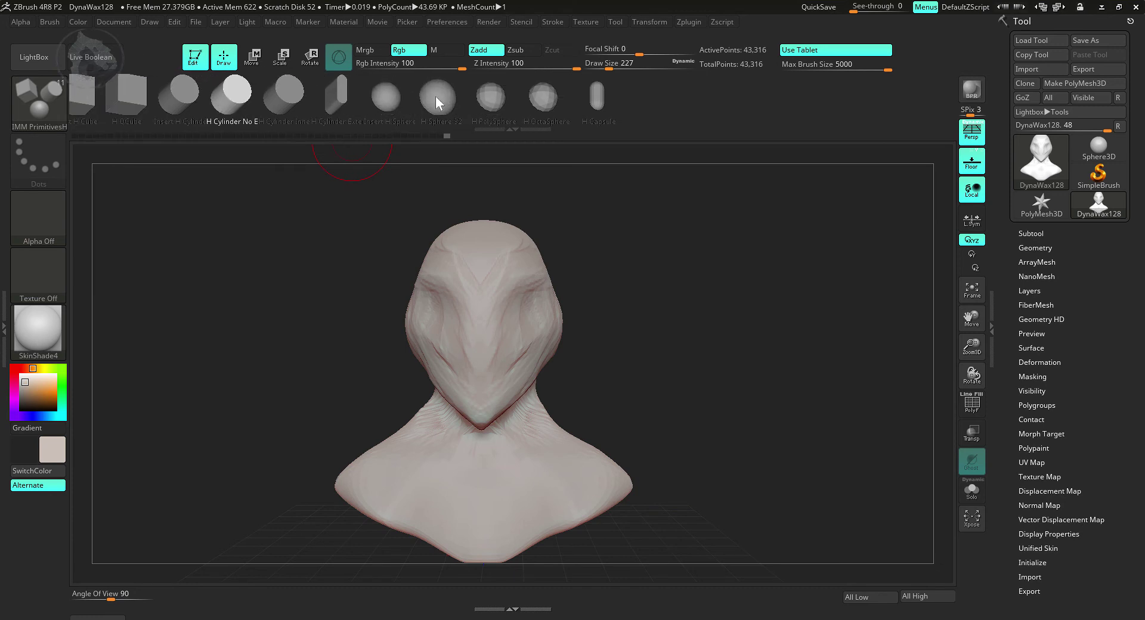
{"action": "left_click", "coordinate": [437, 96]}
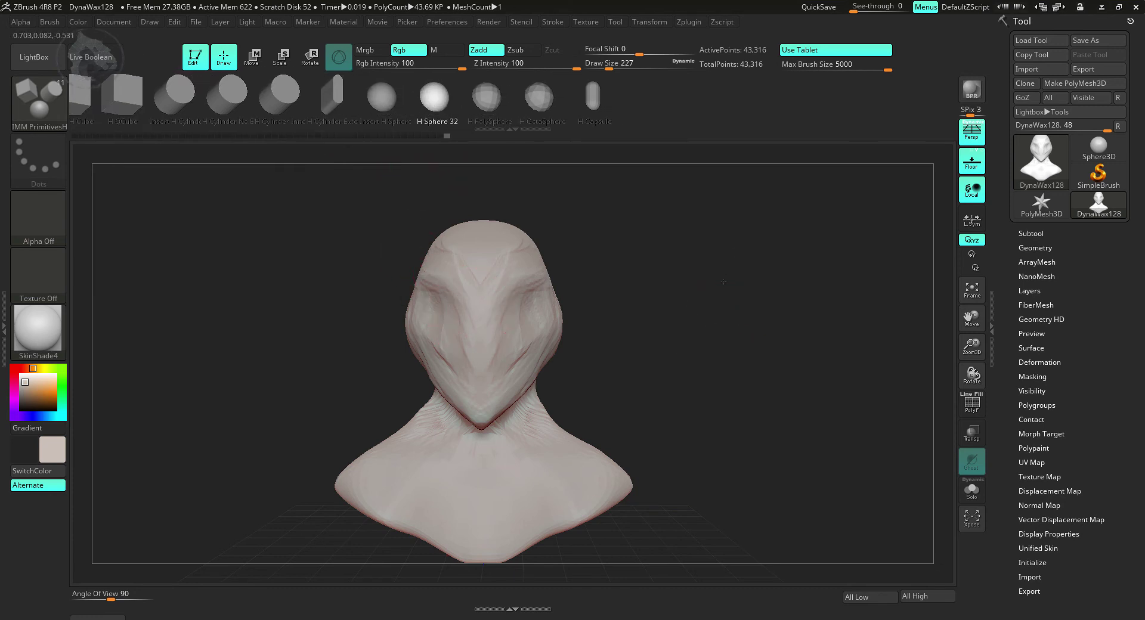
Step: Insert mirrored spheres as eyeballs in the eye sockets, adjust their placement and clear the mask from the bust
{"action": "left_click_drag", "start_coordinate": [724, 287], "coordinate": [727, 307], "text": "alt"}
{"action": "left_click_drag", "start_coordinate": [538, 288], "coordinate": [565, 327]}
{"action": "key", "text": "ctrl+z"}
{"action": "left_click_drag", "start_coordinate": [538, 288], "coordinate": [534, 311], "text": "shift"}
{"action": "left_click_drag", "start_coordinate": [665, 332], "coordinate": [585, 317]}
{"action": "mouse_move", "coordinate": [490, 267]}
{"action": "left_mouse_down"}
{"action": "mouse_move", "coordinate": [672, 283]}
{"action": "mouse_move", "coordinate": [583, 327]}
{"action": "mouse_move", "coordinate": [662, 282]}
{"action": "mouse_move", "coordinate": [696, 333]}
{"action": "left_mouse_up"}
{"action": "mouse_move", "coordinate": [673, 251]}
{"action": "left_mouse_down", "text": "ctrl"}
{"action": "mouse_move", "coordinate": [708, 318]}
{"action": "mouse_move", "coordinate": [699, 343]}
{"action": "mouse_move", "coordinate": [655, 324]}
{"action": "mouse_move", "coordinate": [656, 366]}
{"action": "mouse_move", "coordinate": [597, 207]}
{"action": "left_mouse_up", "text": "ctrl"}
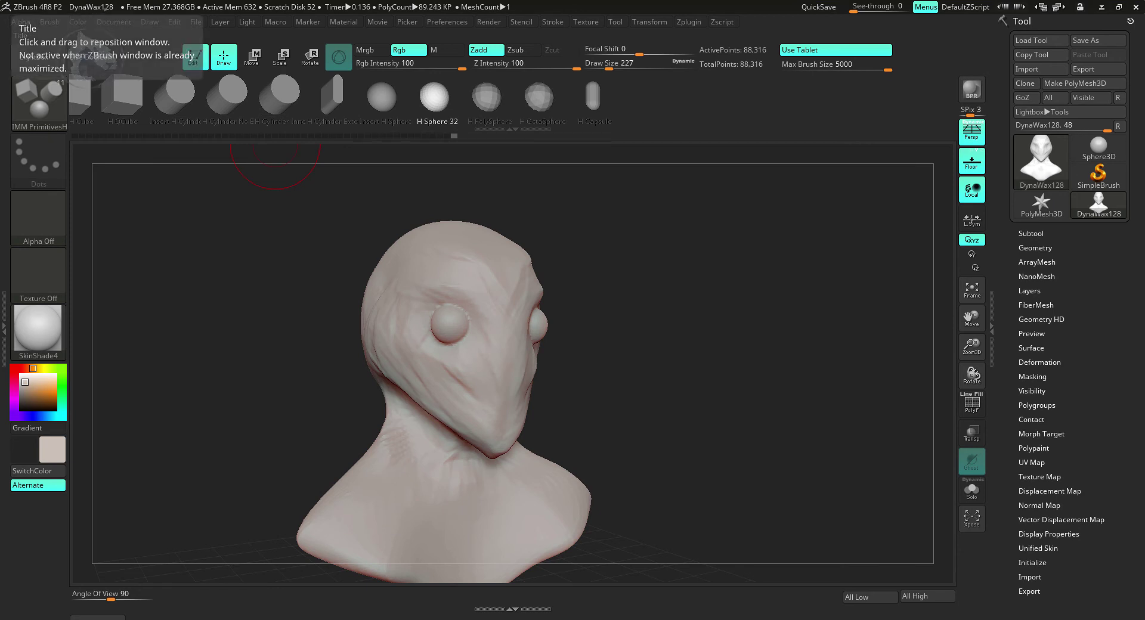
Step: Open the DynaMesh settings in the bust's geometry options
{"action": "mouse_move", "coordinate": [759, 360]}
{"action": "left_mouse_down"}
{"action": "mouse_move", "coordinate": [736, 316]}
{"action": "mouse_move", "coordinate": [741, 367]}
{"action": "left_mouse_up"}
{"action": "left_click_drag", "start_coordinate": [677, 340], "coordinate": [725, 331]}
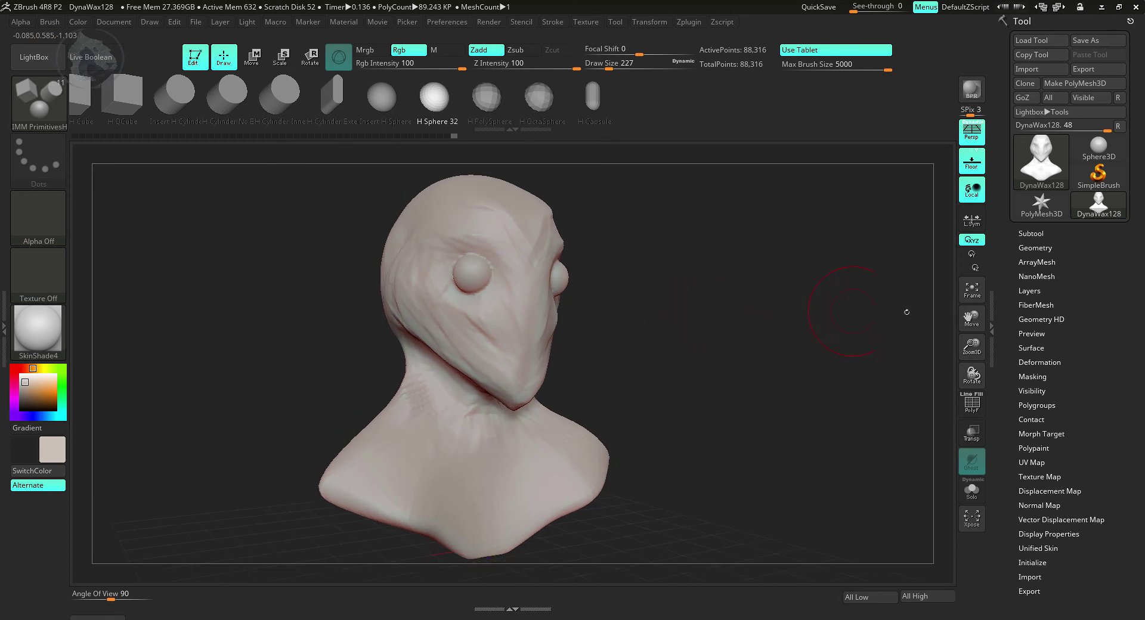
{"action": "left_click", "coordinate": [1034, 248]}
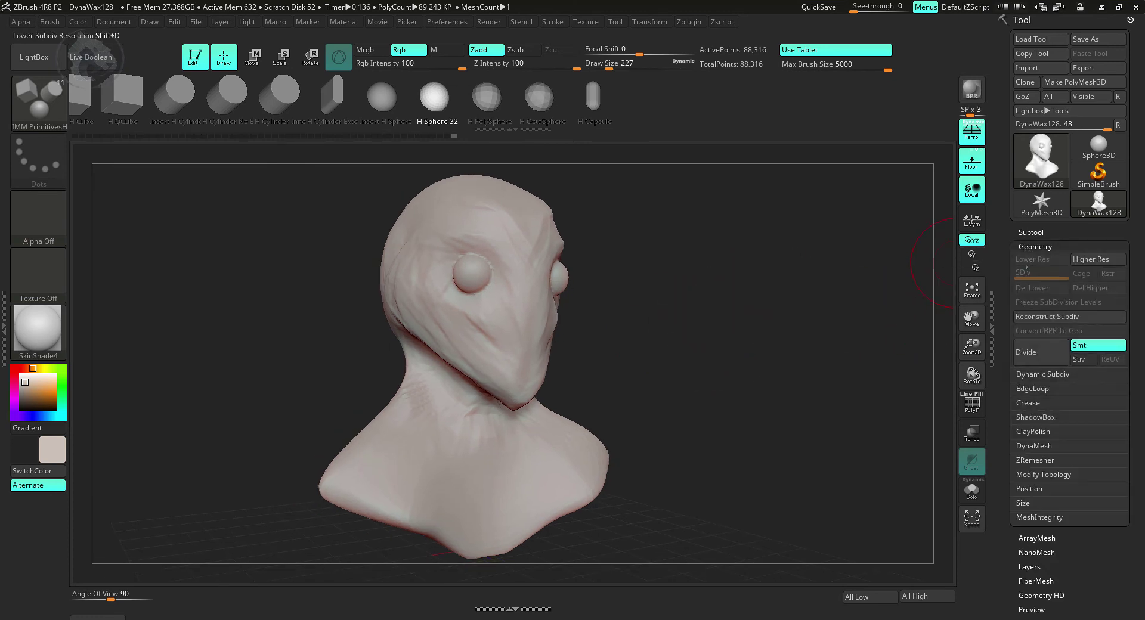
{"action": "scroll", "coordinate": [1034, 359], "scroll_direction": "down", "scroll_amount": 4}
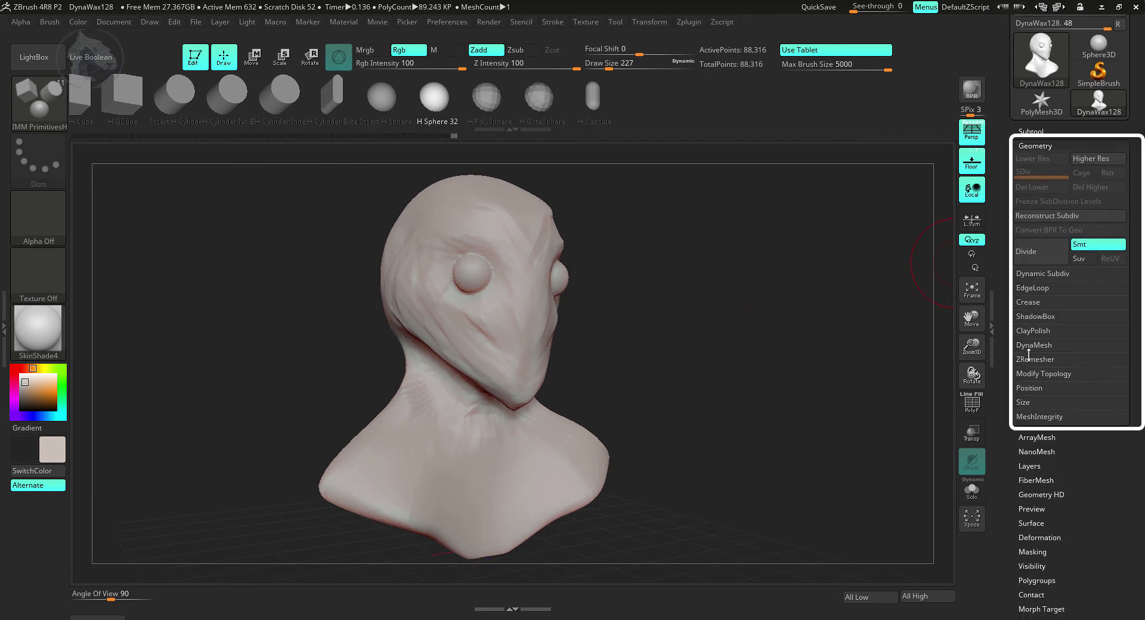
{"action": "left_click", "coordinate": [1034, 346]}
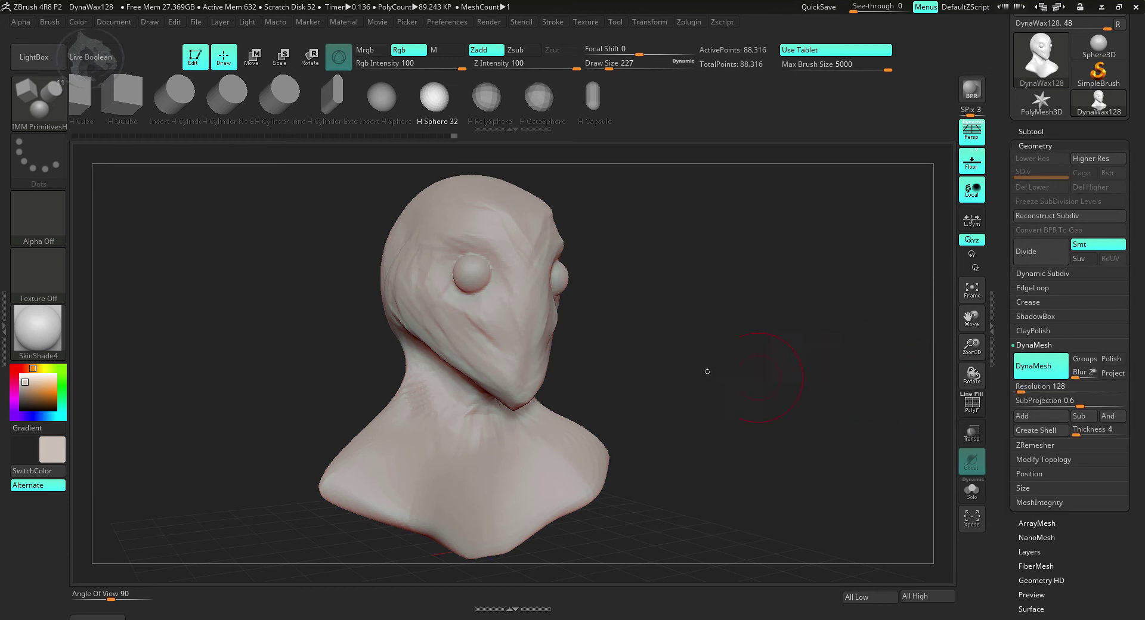
Step: Switch to Move Topological and pull a long spike up and backwards from the back of each shoulder
{"action": "mouse_move", "coordinate": [753, 346]}
{"action": "left_mouse_down"}
{"action": "mouse_move", "coordinate": [741, 330]}
{"action": "mouse_move", "coordinate": [714, 357]}
{"action": "mouse_move", "coordinate": [677, 330]}
{"action": "mouse_move", "coordinate": [688, 297]}
{"action": "mouse_move", "coordinate": [716, 367]}
{"action": "left_mouse_up"}
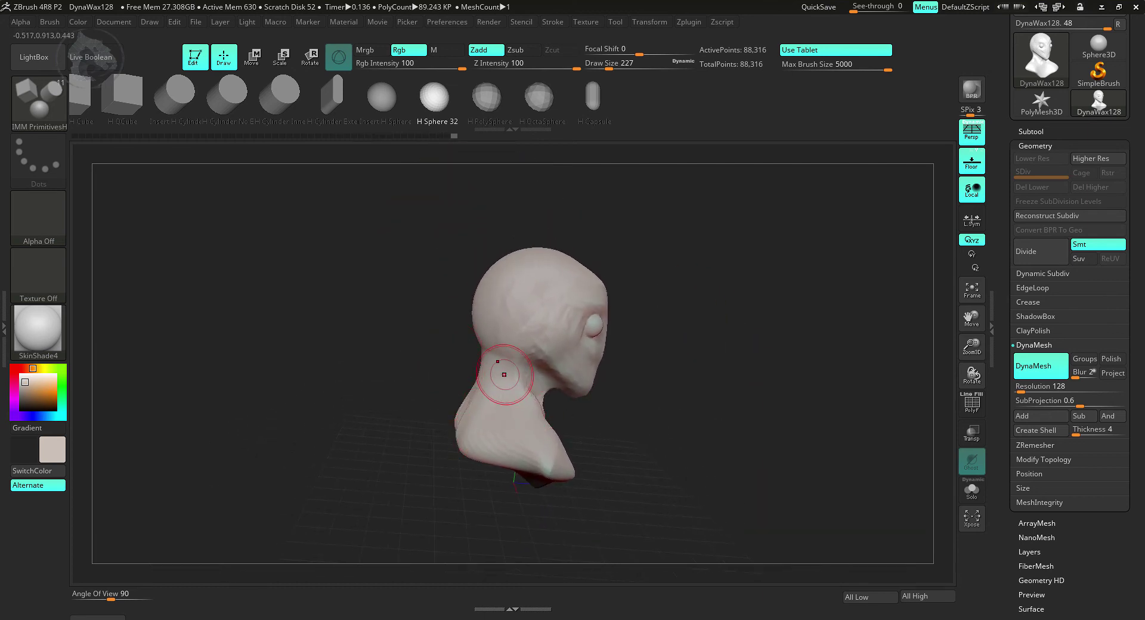
{"action": "key", "text": "b"}
{"action": "key", "text": "m"}
{"action": "key", "text": "t"}
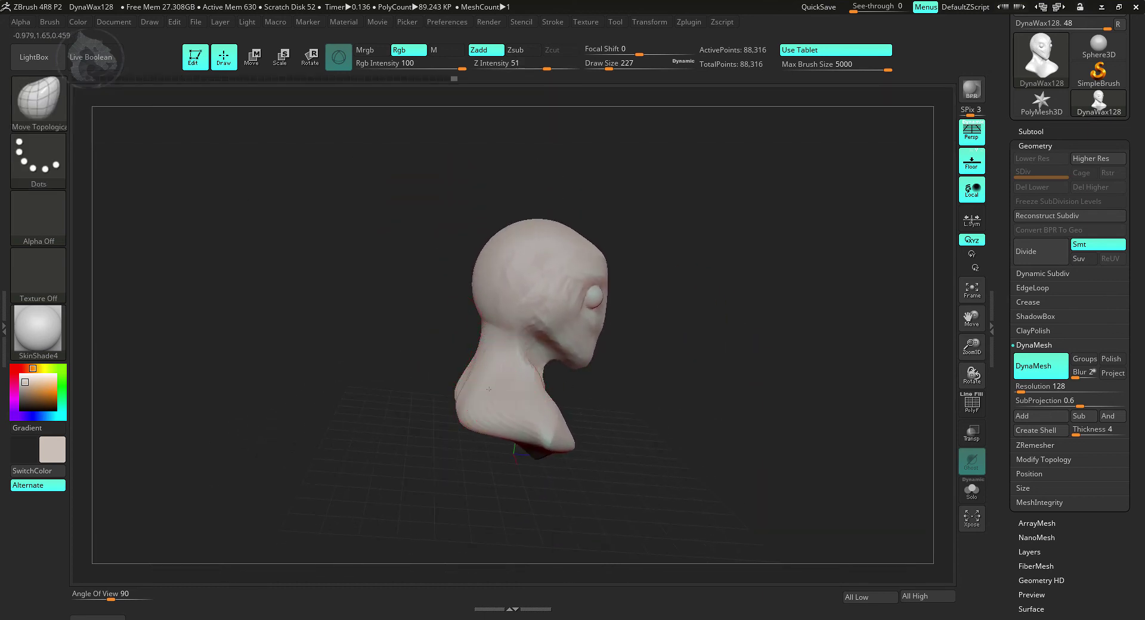
{"action": "mouse_move", "coordinate": [480, 378]}
{"action": "left_mouse_down"}
{"action": "mouse_move", "coordinate": [459, 322]}
{"action": "mouse_move", "coordinate": [408, 255]}
{"action": "left_mouse_up"}
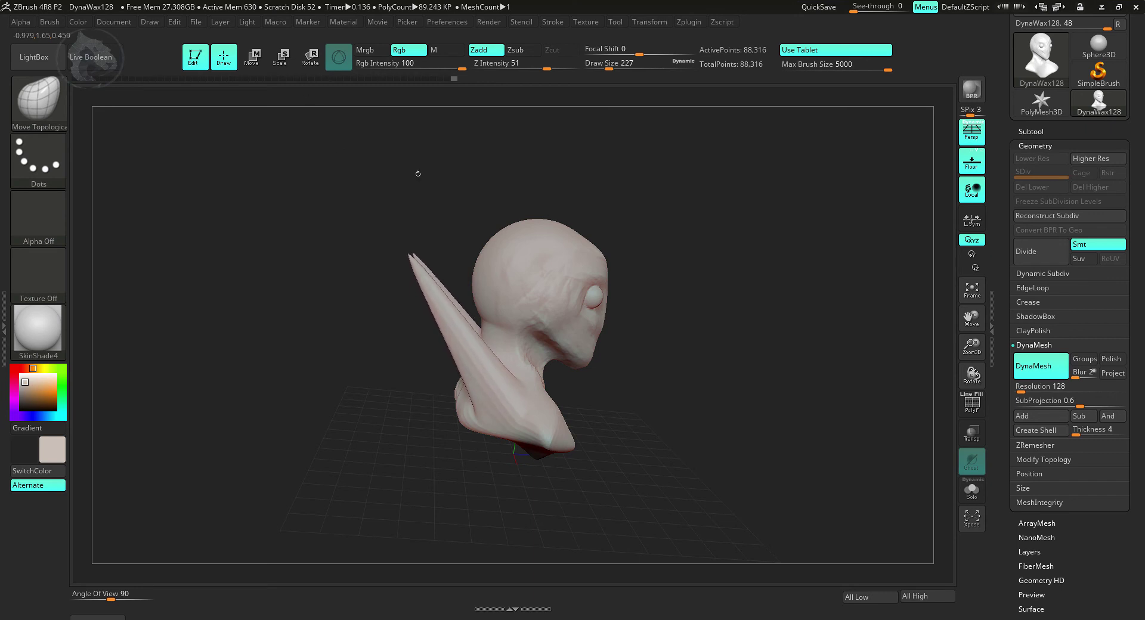
Step: Display the polygon wireframe, examine the stretched polygons along the shoulder spikes, and hide the wireframe again
{"action": "key", "text": "shift+f"}
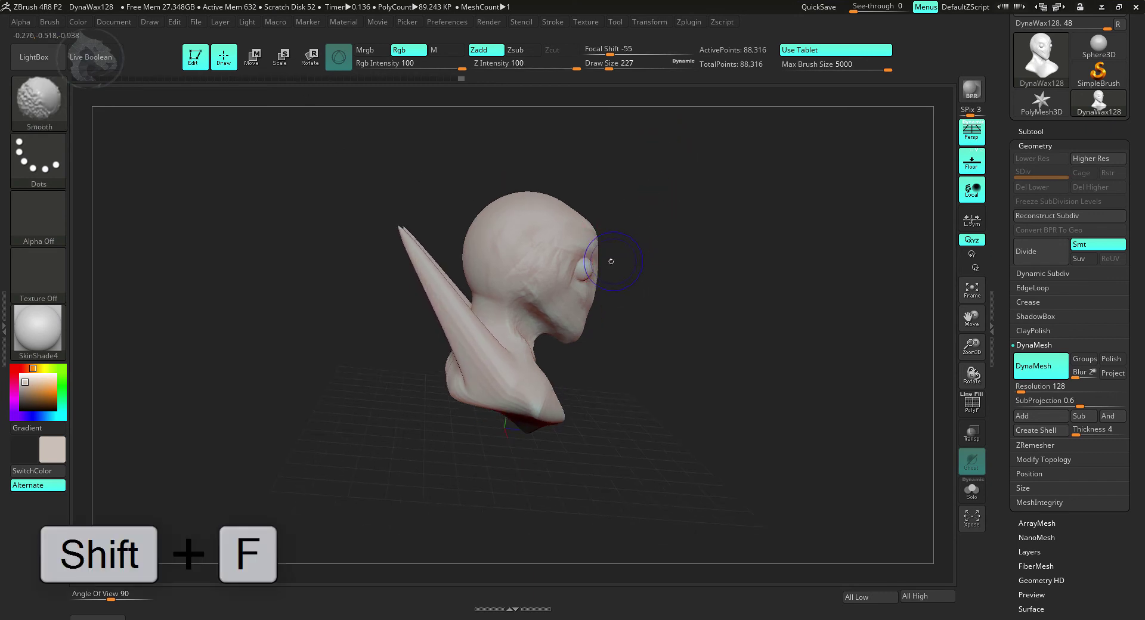
{"action": "key", "text": "shift+f"}
{"action": "key", "text": "shift+f"}
{"action": "key", "text": "shift+f"}
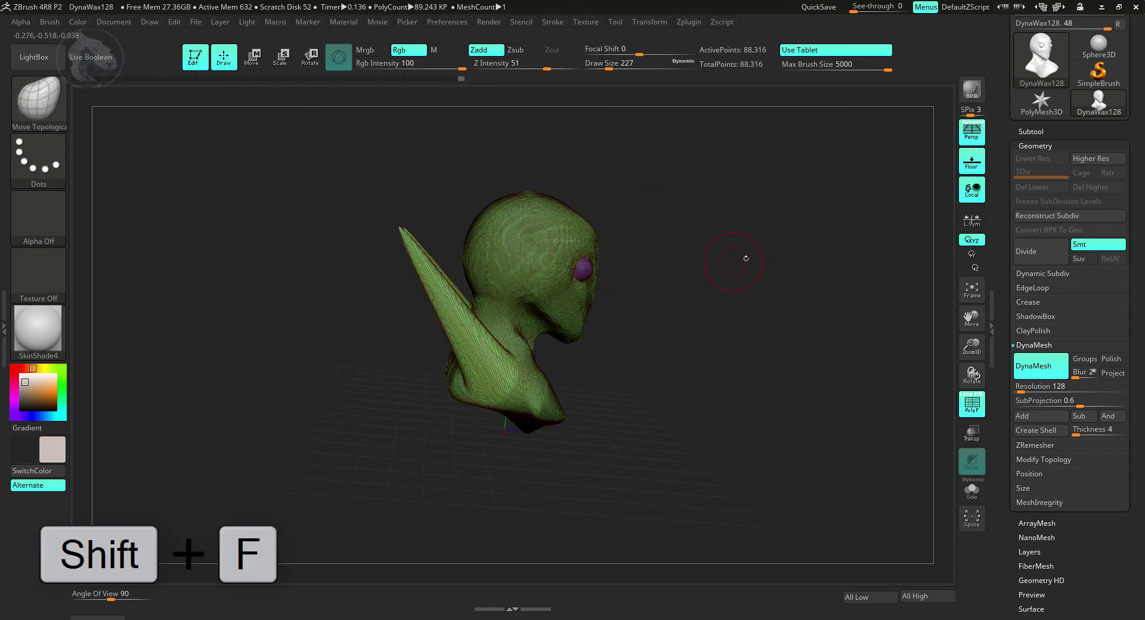
{"action": "left_click_drag", "start_coordinate": [751, 255], "coordinate": [724, 387], "text": "alt"}
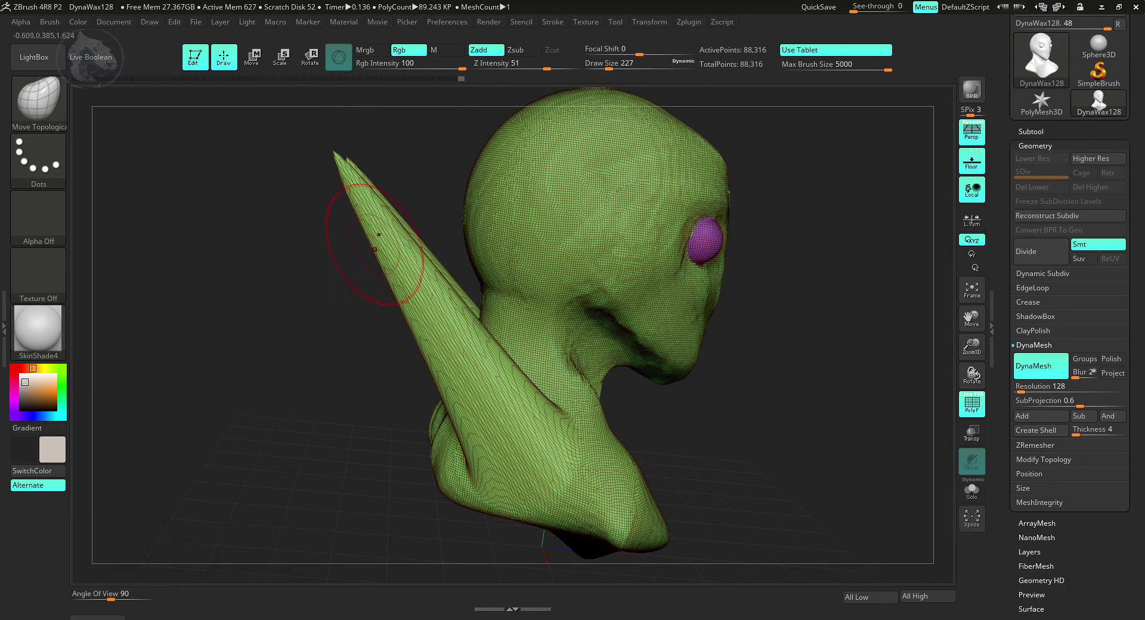
{"action": "left_click_drag", "start_coordinate": [353, 333], "coordinate": [350, 366]}
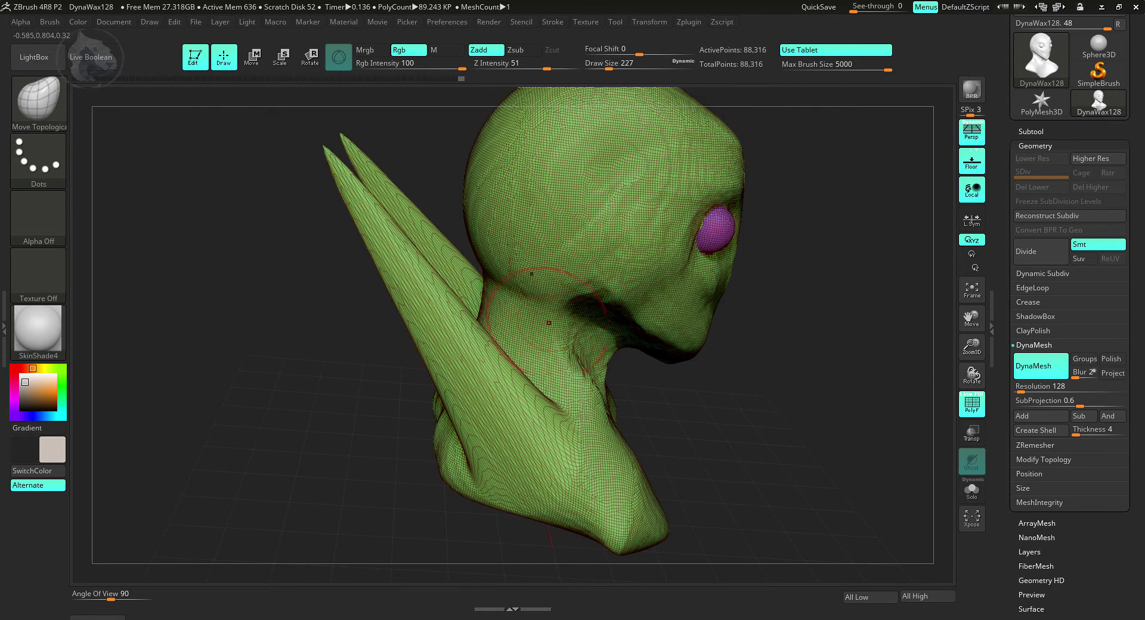
{"action": "left_click_drag", "start_coordinate": [767, 455], "coordinate": [765, 499]}
{"action": "key", "text": "shift"}
{"action": "key", "text": "shift+f"}
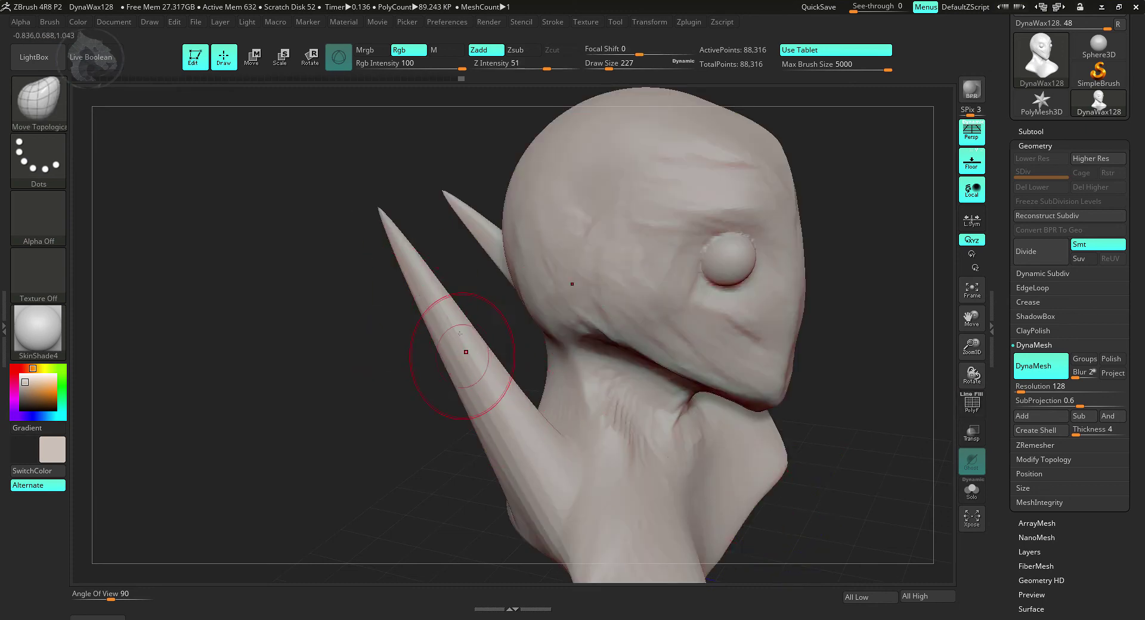
Step: Switch to ClayBuildup and sculpt strokes on the stretched surface of the shoulder spikes
{"action": "key", "text": "b"}
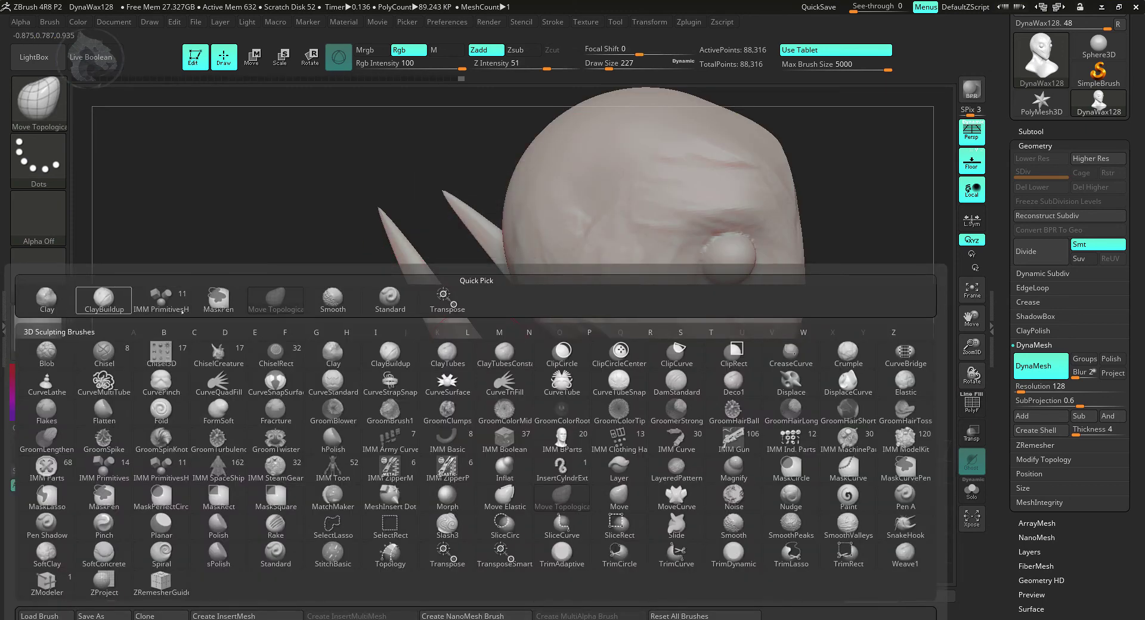
{"action": "left_click", "coordinate": [102, 302]}
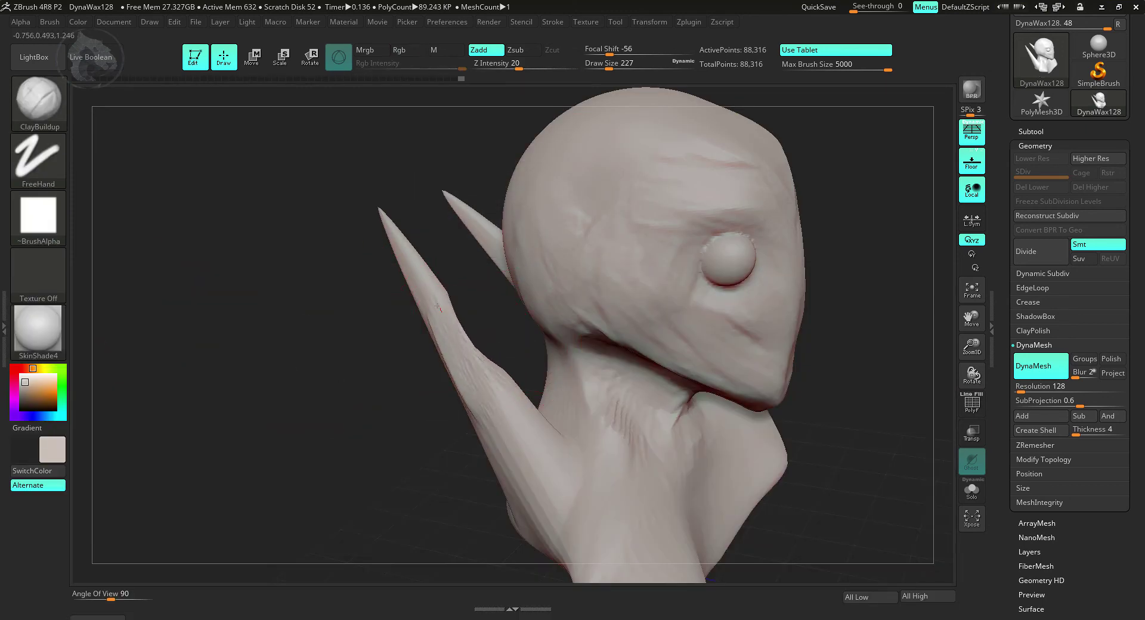
{"action": "left_click_drag", "start_coordinate": [167, 181], "coordinate": [173, 251], "text": "alt"}
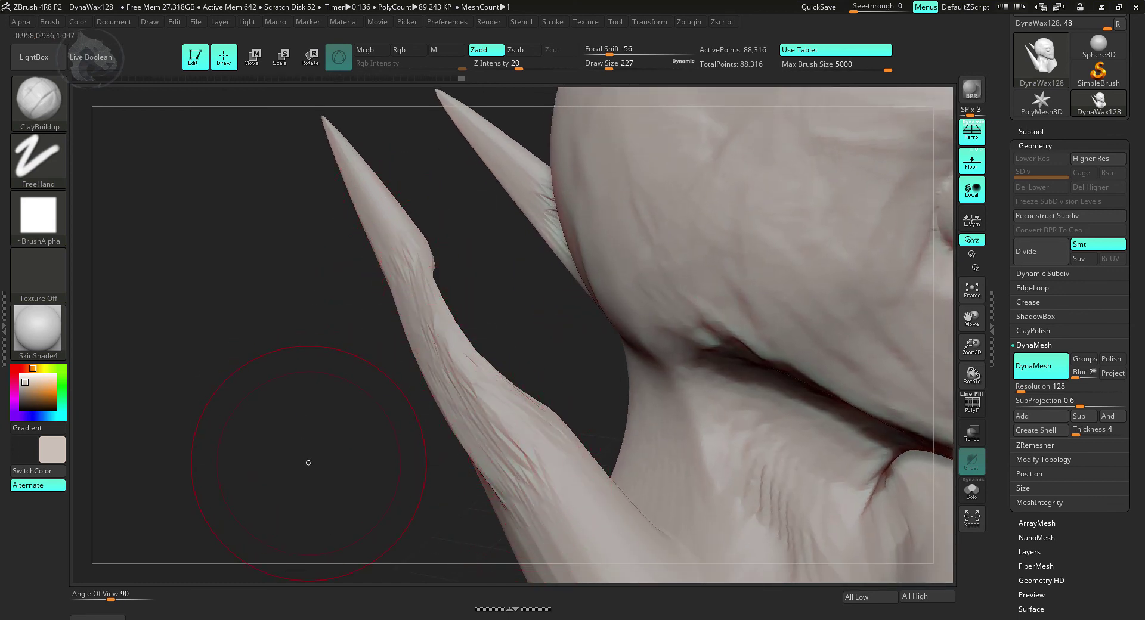
{"action": "key", "text": "f"}
{"action": "left_click_drag", "start_coordinate": [296, 408], "coordinate": [329, 330]}
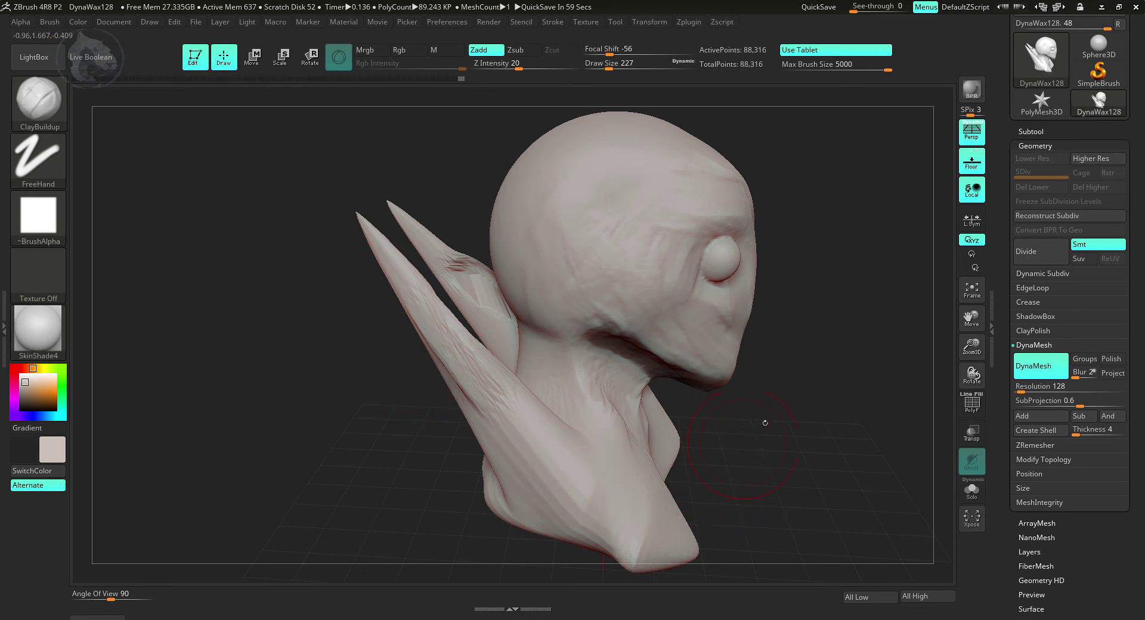
{"action": "left_click_drag", "start_coordinate": [785, 424], "coordinate": [714, 397], "text": "alt"}
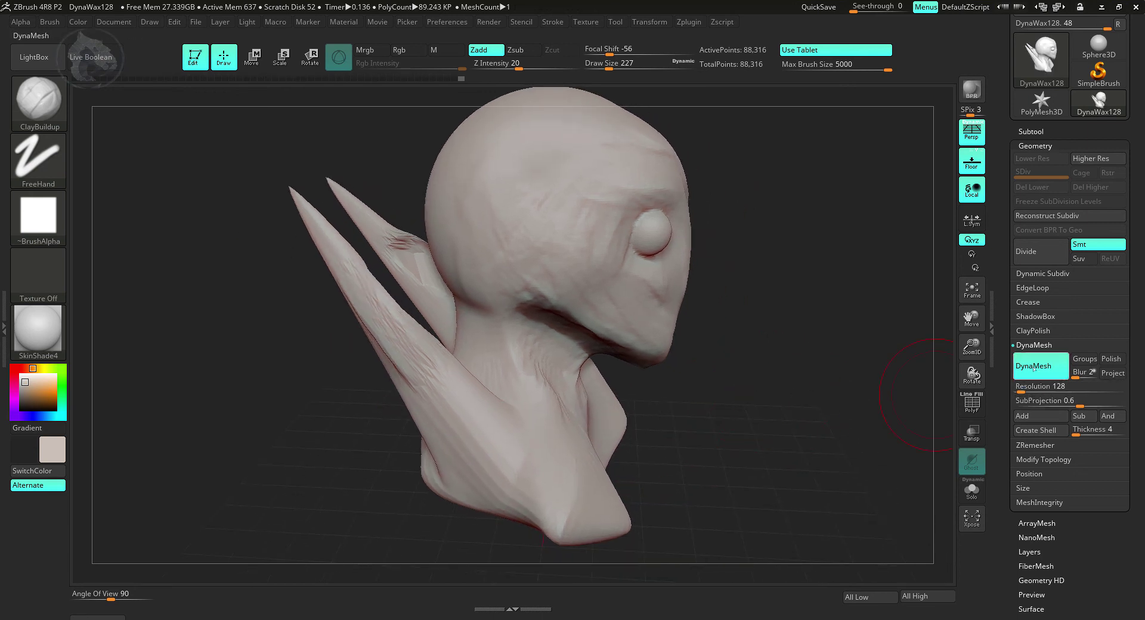
Step: Remesh the bust with DynaMesh to redistribute the stretched polygons of the shoulder spikes
{"action": "left_click_drag", "start_coordinate": [840, 334], "coordinate": [802, 335], "text": "alt"}
{"action": "key", "text": "ctrl"}
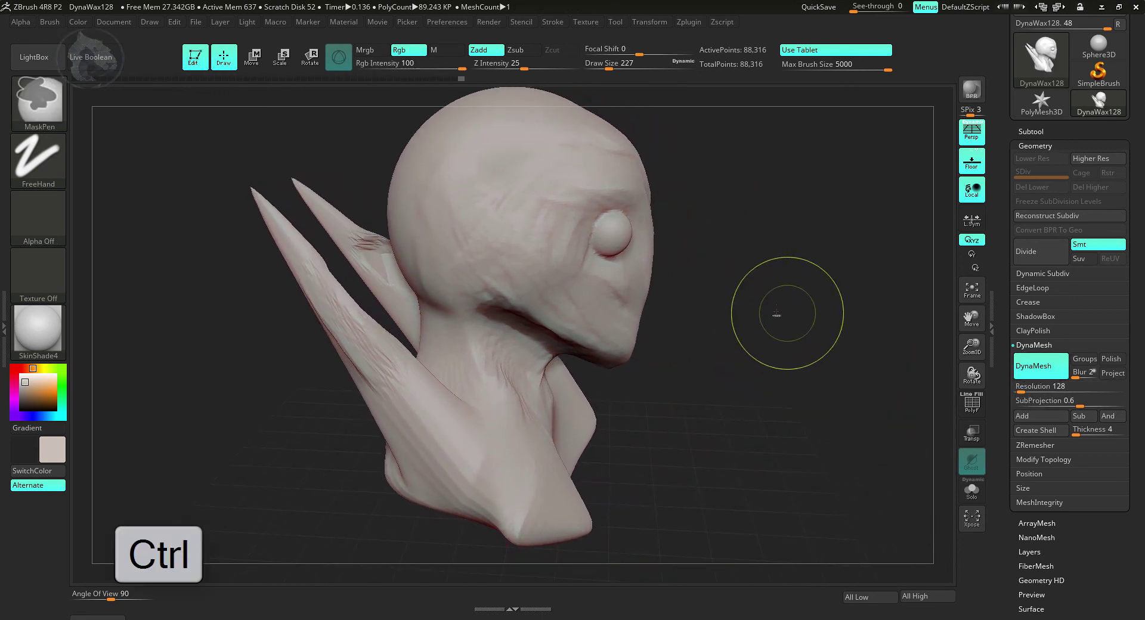
{"action": "left_click_drag", "start_coordinate": [751, 214], "coordinate": [782, 277], "text": "ctrl"}
{"action": "mouse_move", "coordinate": [777, 332]}
{"action": "left_mouse_down", "text": "alt"}
{"action": "mouse_move", "coordinate": [823, 319]}
{"action": "mouse_move", "coordinate": [818, 346]}
{"action": "left_mouse_up", "text": "alt"}
Step: Set the ClayBuildup draw size to 104 and build up volume along the lower part of the shoulder spikes
{"action": "mouse_move", "coordinate": [334, 418]}
{"action": "left_mouse_down"}
{"action": "mouse_move", "coordinate": [317, 393]}
{"action": "mouse_move", "coordinate": [257, 382]}
{"action": "left_mouse_up"}
{"action": "key", "text": "space"}
{"action": "left_click_drag", "start_coordinate": [338, 394], "coordinate": [361, 400]}
{"action": "key", "text": "space"}
{"action": "left_click_drag", "start_coordinate": [392, 336], "coordinate": [392, 337]}
{"action": "mouse_move", "coordinate": [356, 256]}
{"action": "left_mouse_down"}
{"action": "mouse_move", "coordinate": [410, 371]}
{"action": "mouse_move", "coordinate": [406, 387]}
{"action": "left_mouse_up"}
{"action": "left_click_drag", "start_coordinate": [365, 295], "coordinate": [408, 393]}
{"action": "right_click_drag", "start_coordinate": [337, 360], "coordinate": [352, 312]}
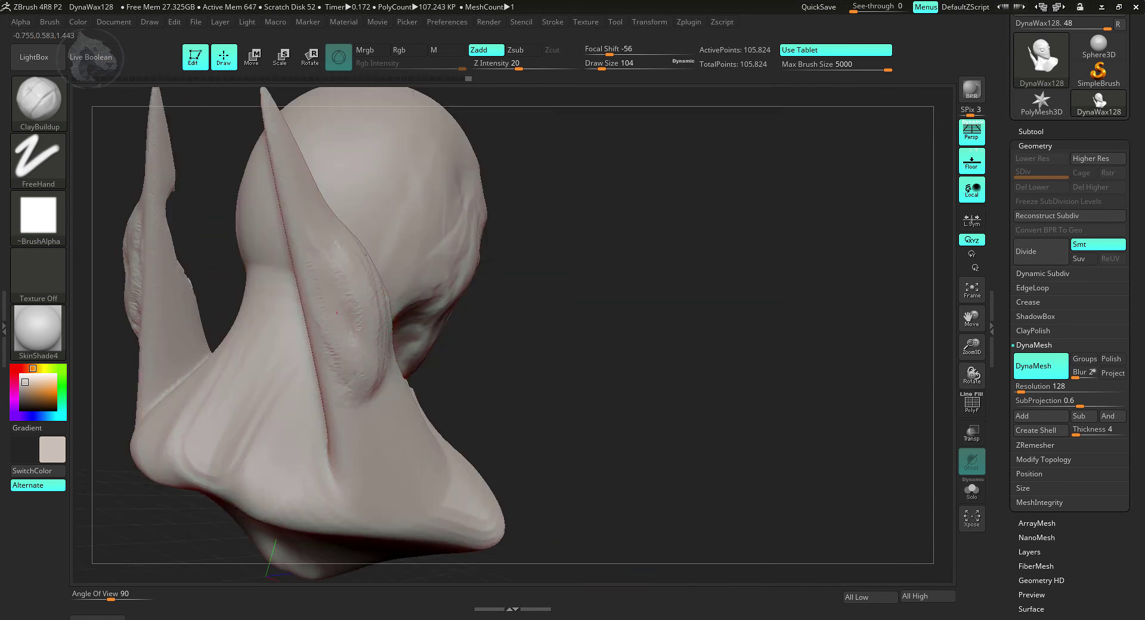
Step: Switch to Move Topological and pull a second spike out of the built-up area on each shoulder spike
{"action": "left_click_drag", "start_coordinate": [588, 345], "coordinate": [630, 333], "text": "alt"}
{"action": "key", "text": "b"}
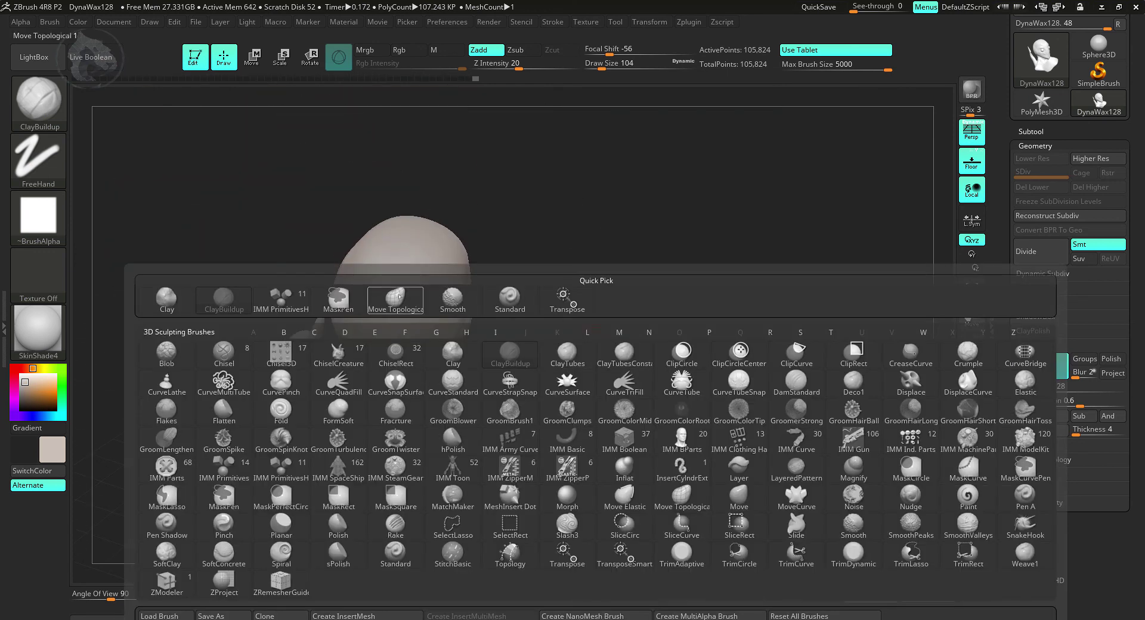
{"action": "key", "text": "m"}
{"action": "key", "text": "t"}
{"action": "left_click_drag", "start_coordinate": [436, 389], "coordinate": [541, 312]}
Step: Remesh the bust with DynaMesh to even out the newly pulled second spikes
{"action": "left_click_drag", "start_coordinate": [625, 340], "coordinate": [659, 283], "text": "alt"}
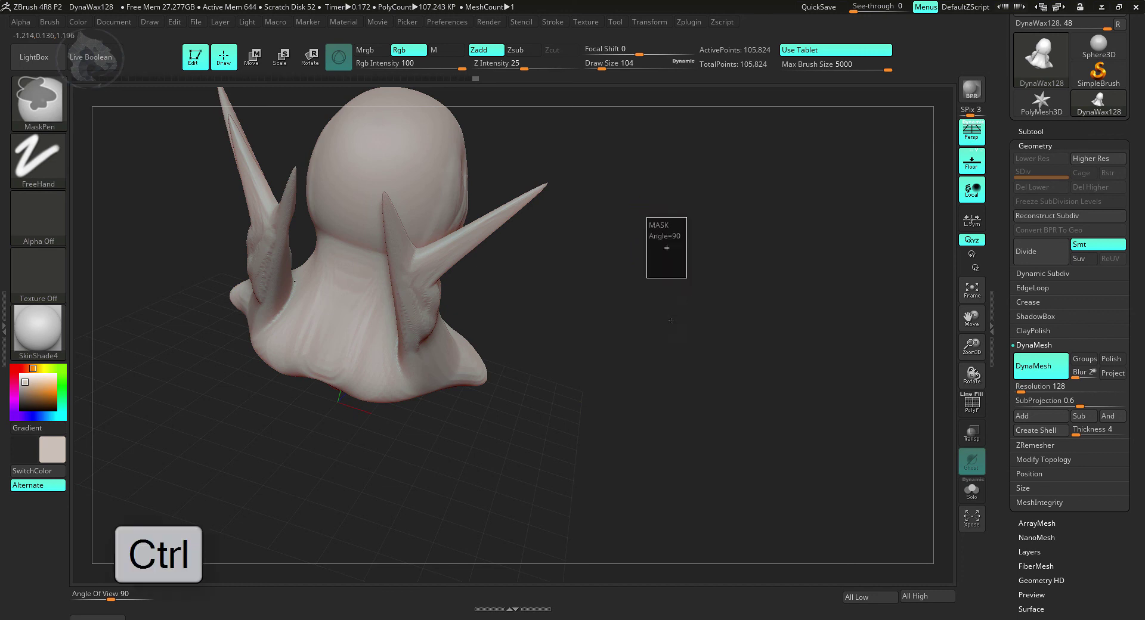
{"action": "mouse_move", "coordinate": [662, 241]}
{"action": "left_mouse_down", "text": "ctrl"}
{"action": "mouse_move", "coordinate": [642, 249]}
{"action": "mouse_move", "coordinate": [637, 279]}
{"action": "mouse_move", "coordinate": [561, 244]}
{"action": "left_mouse_up", "text": "ctrl"}
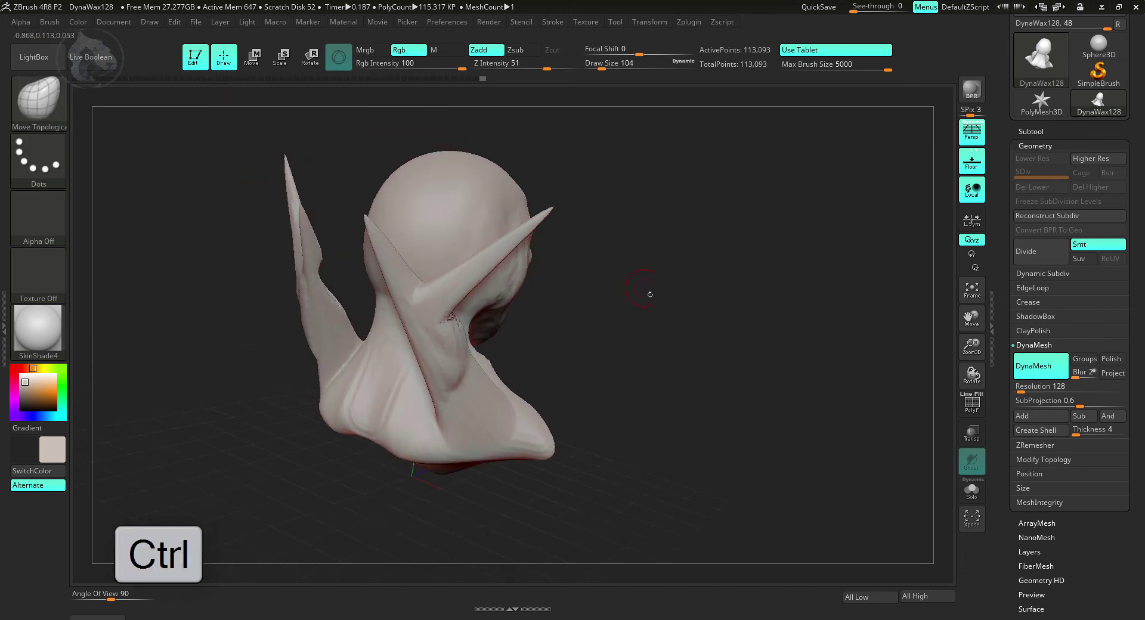
{"action": "left_click_drag", "start_coordinate": [650, 295], "coordinate": [655, 337]}
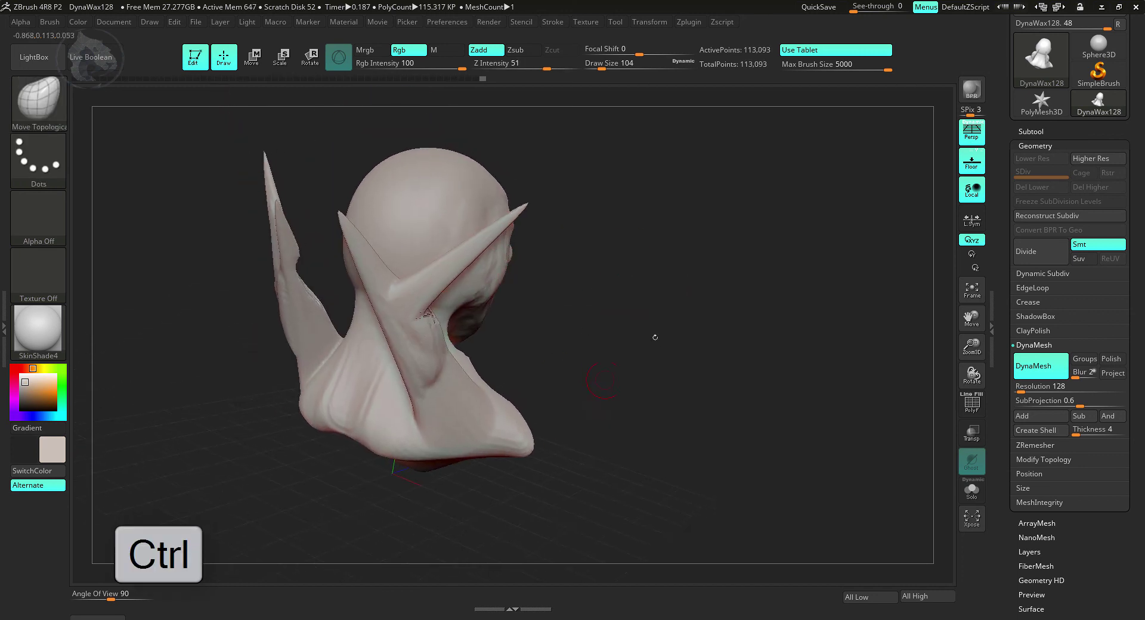
Step: Enable the DynaMesh Polish option at resolution 128 and remesh the bust to smooth its surface
{"action": "left_click", "coordinate": [1024, 386]}
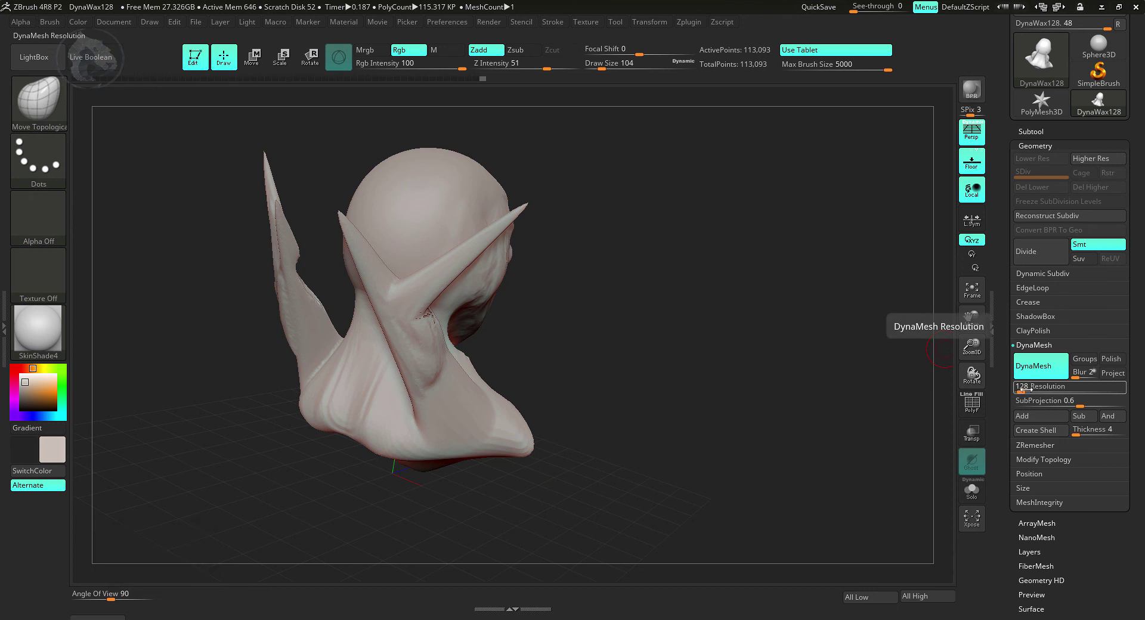
{"action": "mouse_move", "coordinate": [1023, 386]}
{"action": "left_mouse_down"}
{"action": "mouse_move", "coordinate": [1041, 386]}
{"action": "mouse_move", "coordinate": [1021, 385]}
{"action": "left_mouse_up"}
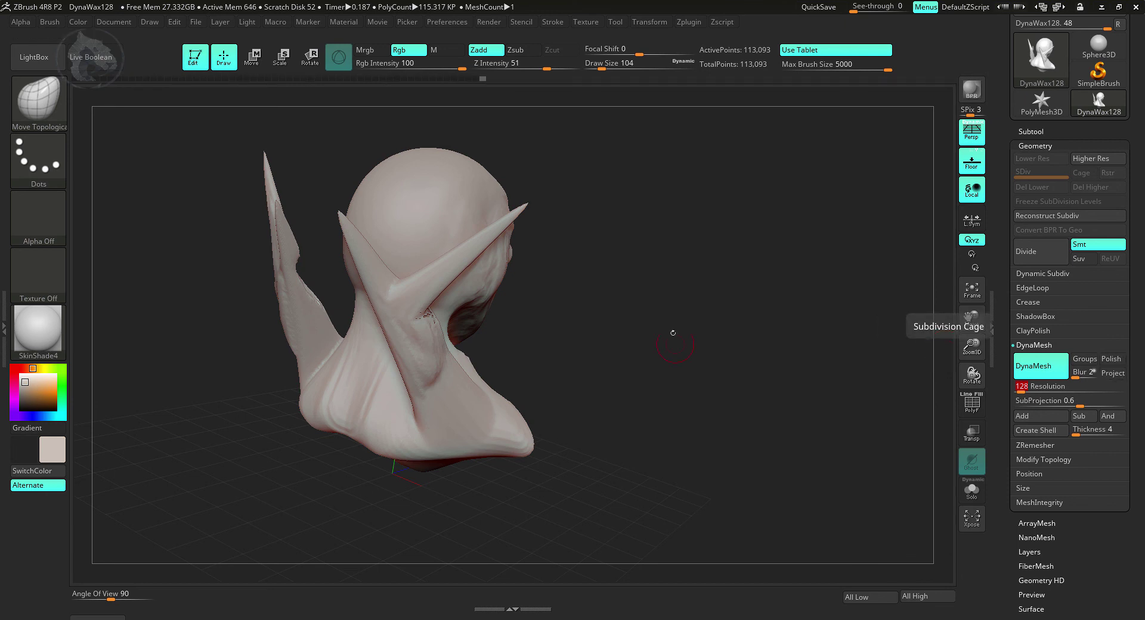
{"action": "left_click", "coordinate": [1102, 360]}
{"action": "left_click_drag", "start_coordinate": [748, 306], "coordinate": [797, 321], "text": "alt"}
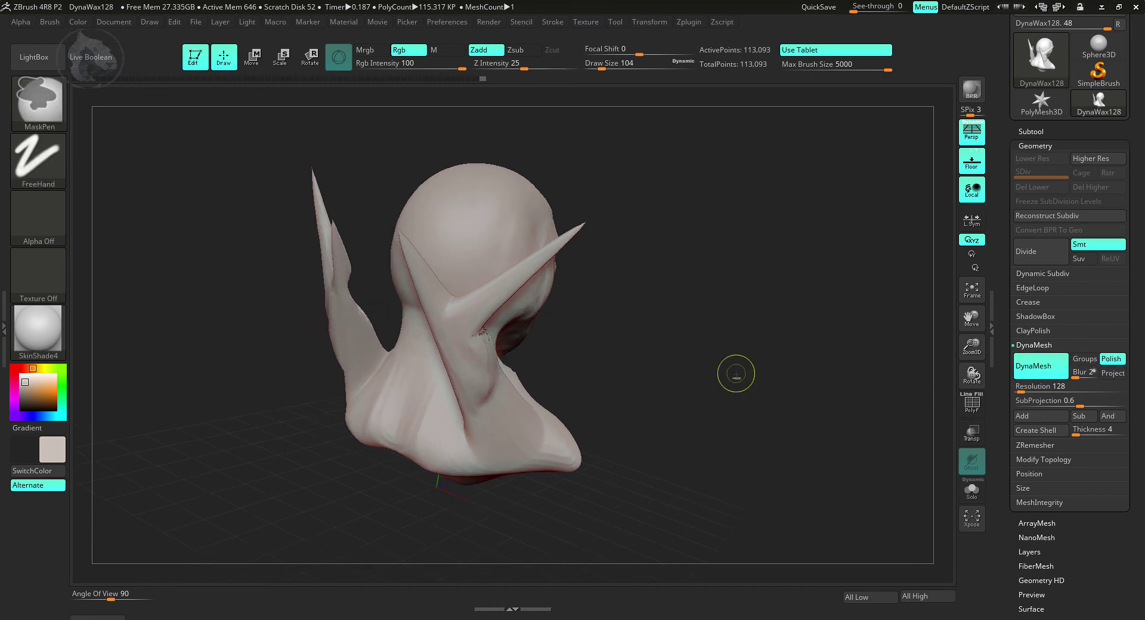
{"action": "left_click_drag", "start_coordinate": [736, 379], "coordinate": [938, 346]}
{"action": "left_click", "coordinate": [1110, 359]}
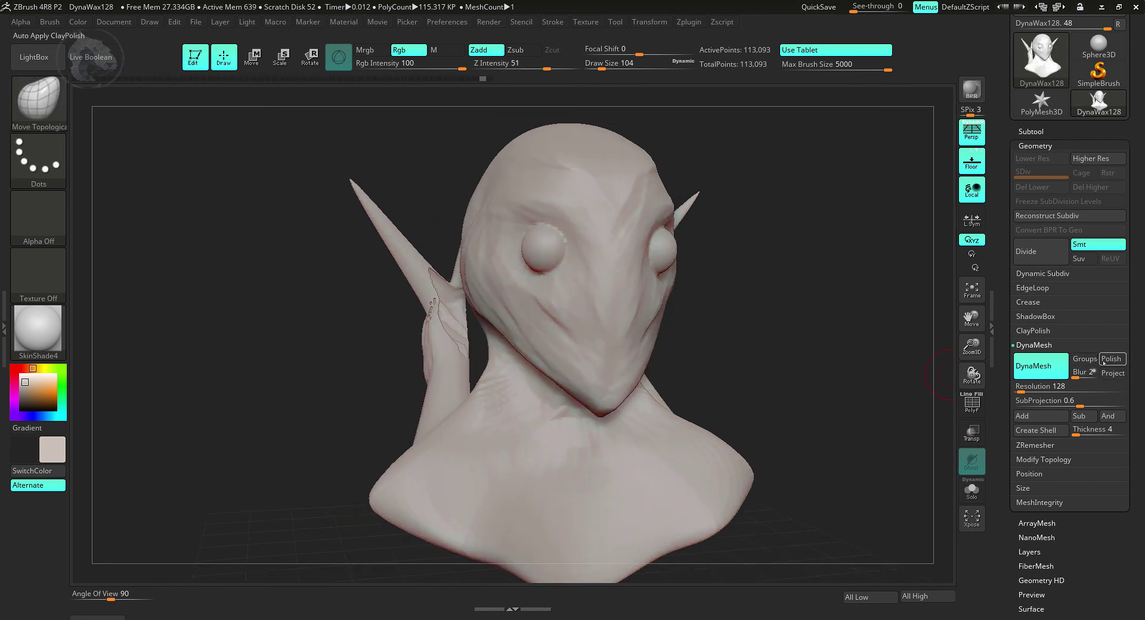
{"action": "left_click", "coordinate": [1110, 358]}
{"action": "left_click_drag", "start_coordinate": [876, 269], "coordinate": [847, 322], "text": "ctrl"}
{"action": "left_click_drag", "start_coordinate": [820, 383], "coordinate": [702, 352], "text": "alt"}
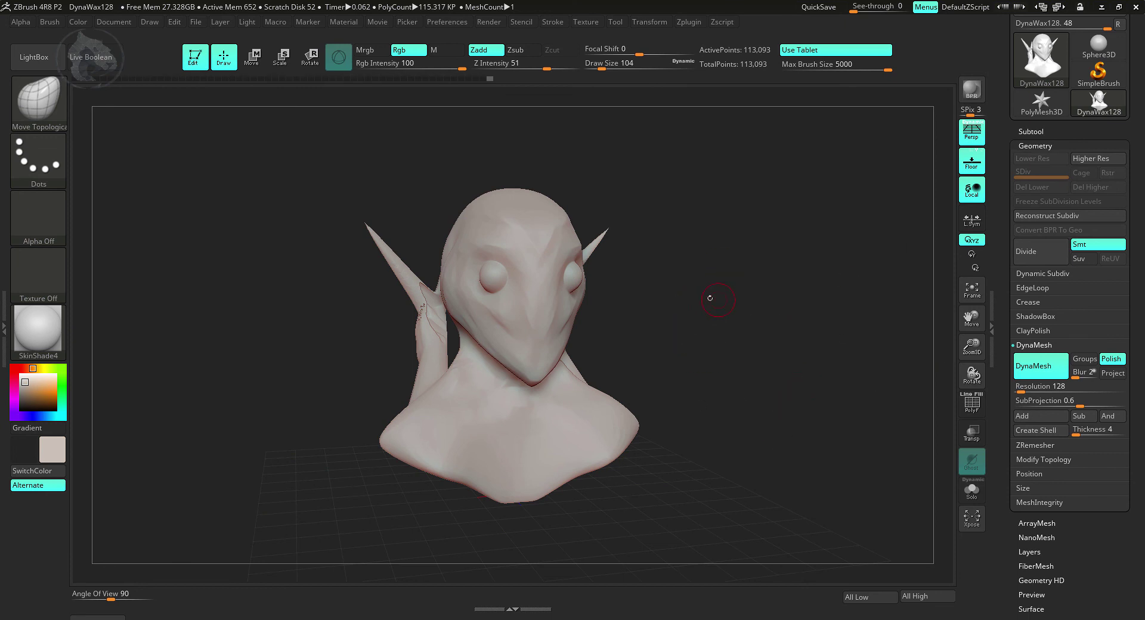
{"action": "left_click_drag", "start_coordinate": [704, 360], "coordinate": [721, 339], "text": "alt"}
Step: Examine the posed iguana on its tree log in the ZBrushProject_pose_render project from several angles
{"action": "left_click_drag", "start_coordinate": [361, 170], "coordinate": [732, 279]}
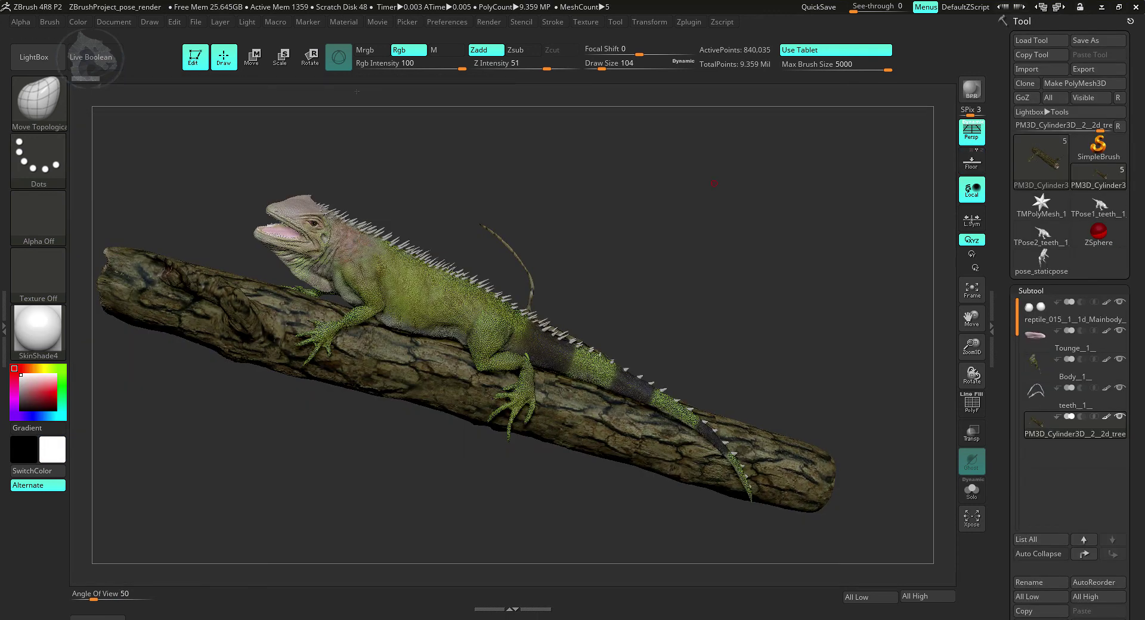
{"action": "left_click_drag", "start_coordinate": [413, 453], "coordinate": [394, 491]}
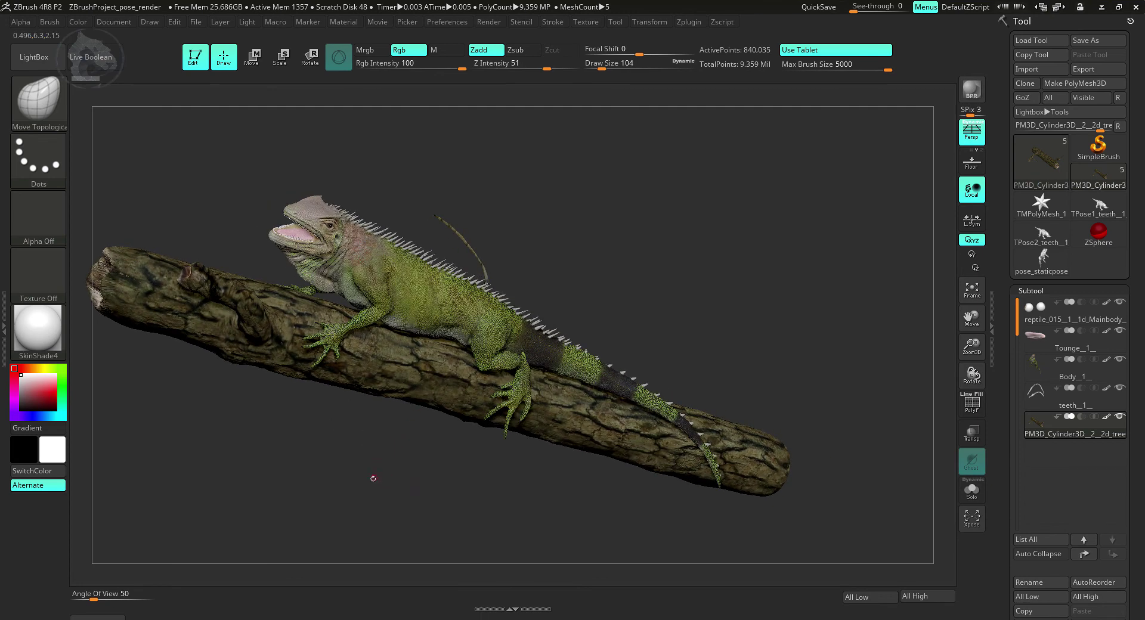
{"action": "left_click_drag", "start_coordinate": [371, 475], "coordinate": [377, 477]}
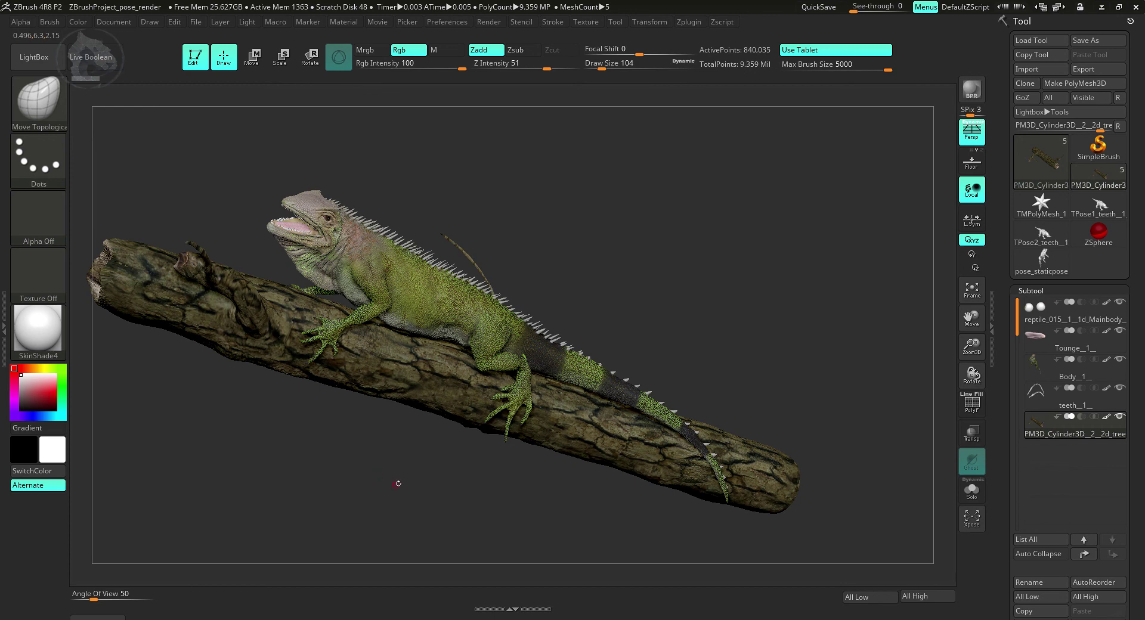
{"action": "mouse_move", "coordinate": [619, 263]}
{"action": "left_mouse_down"}
{"action": "mouse_move", "coordinate": [642, 274]}
{"action": "mouse_move", "coordinate": [575, 275]}
{"action": "left_mouse_up"}
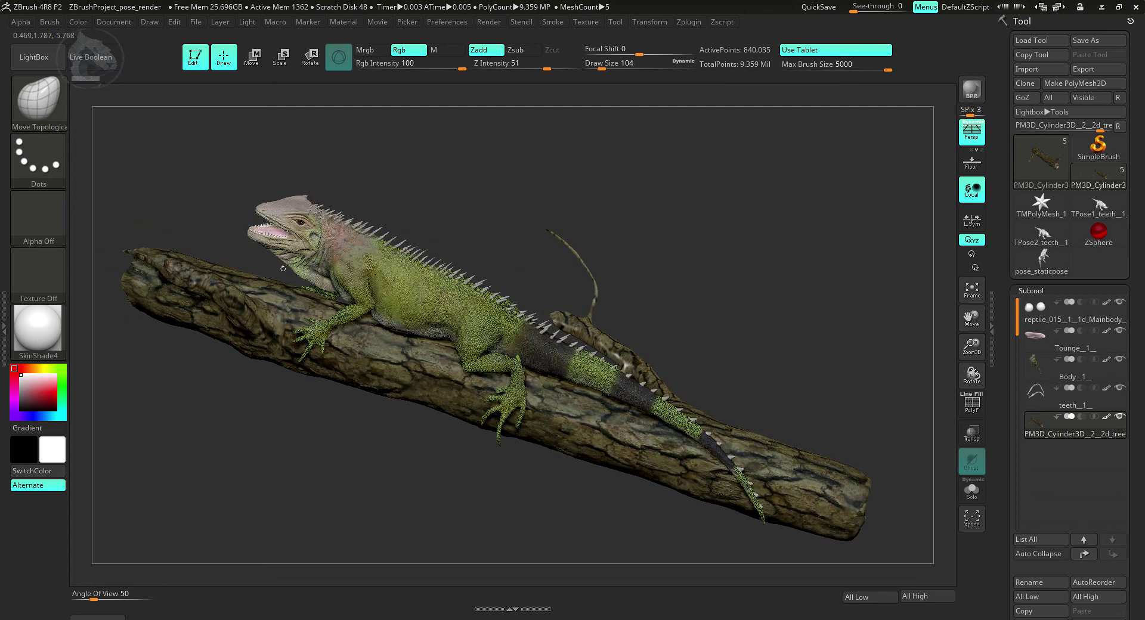
{"action": "left_click_drag", "start_coordinate": [383, 537], "coordinate": [410, 537]}
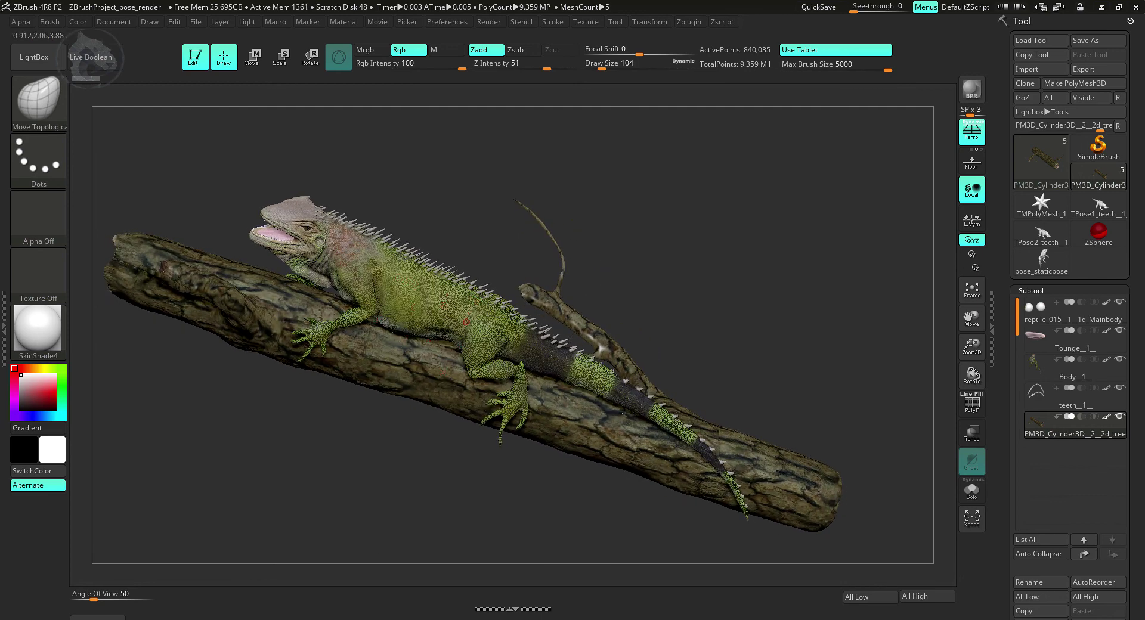
{"action": "left_click_drag", "start_coordinate": [404, 492], "coordinate": [407, 503]}
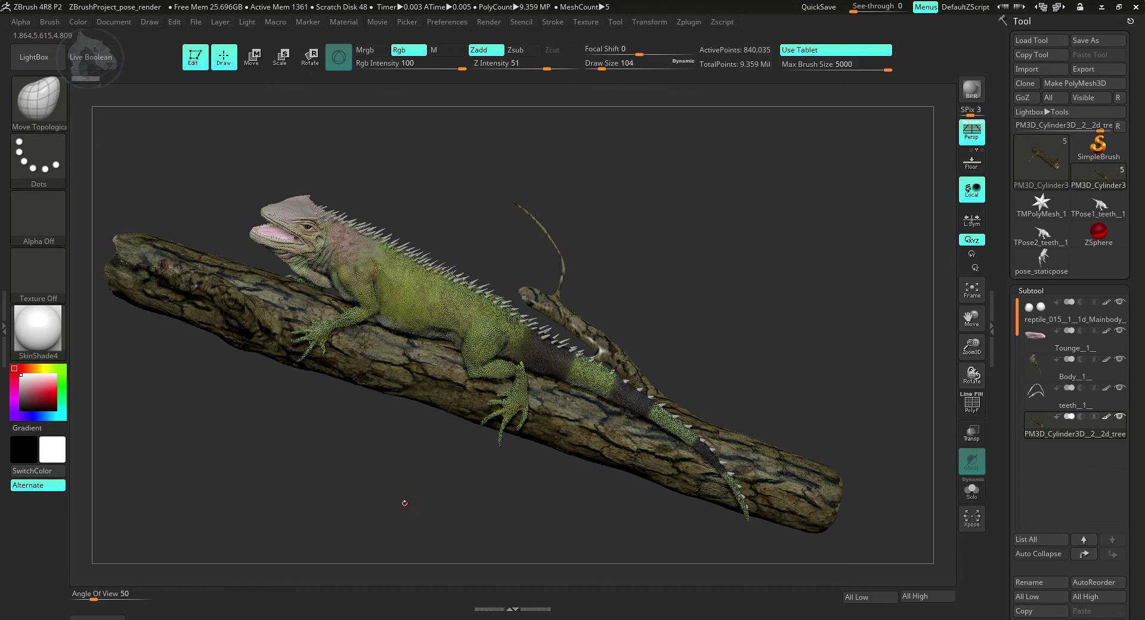